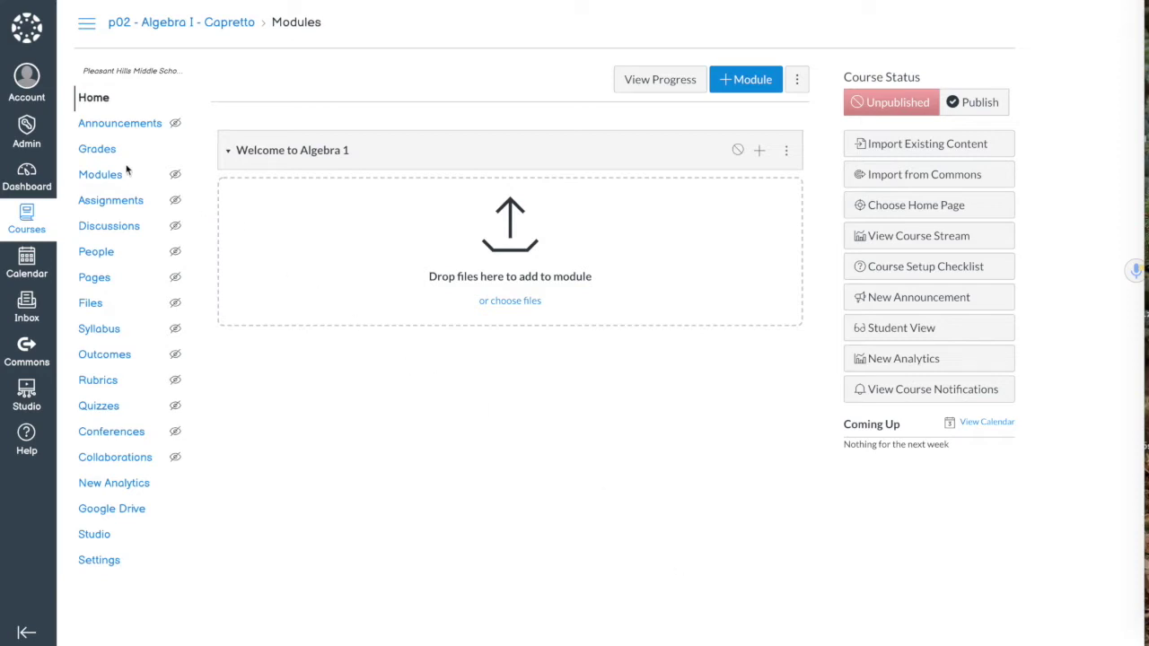
Open the Algebra I gradebook from the course's Grades link.
{"action": "left_click", "coordinate": [96, 154]}
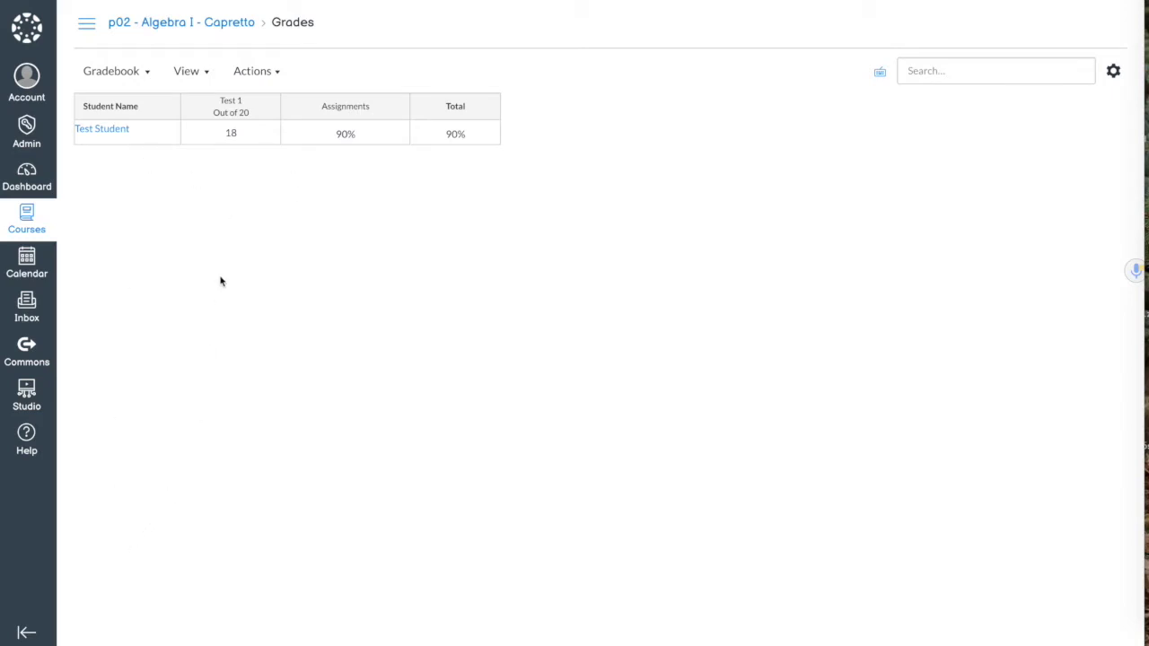
Export the gradebook via Actions > Export, save it as Test.csv, and open it in Excel.
{"action": "left_click", "coordinate": [256, 78]}
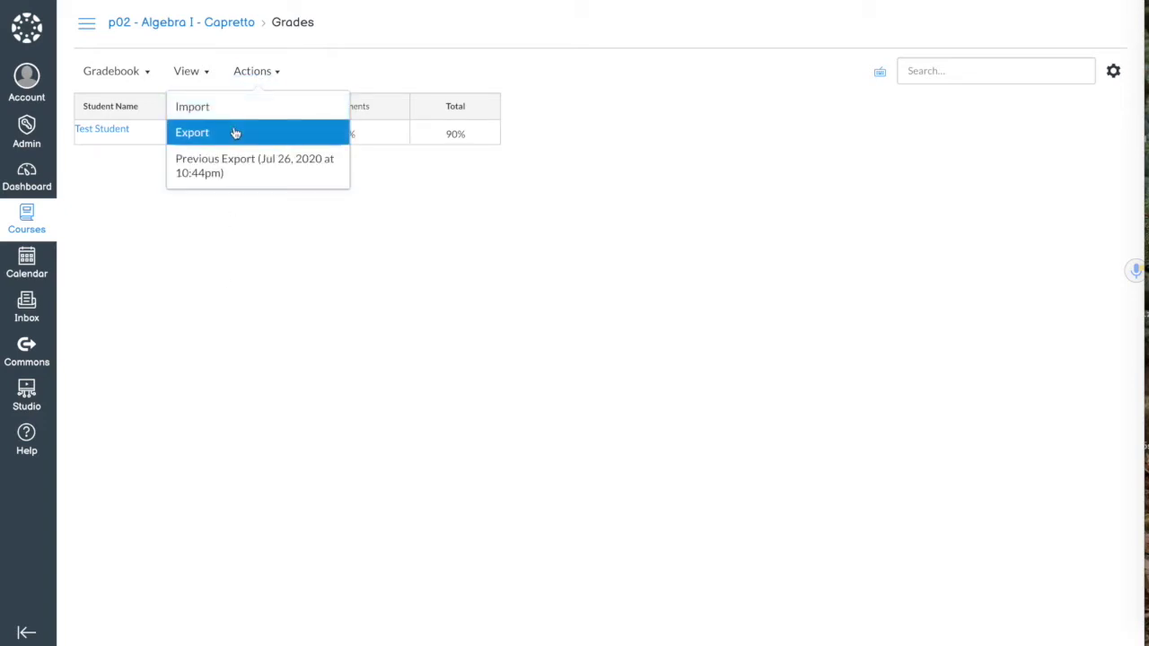
{"action": "left_click", "coordinate": [235, 133]}
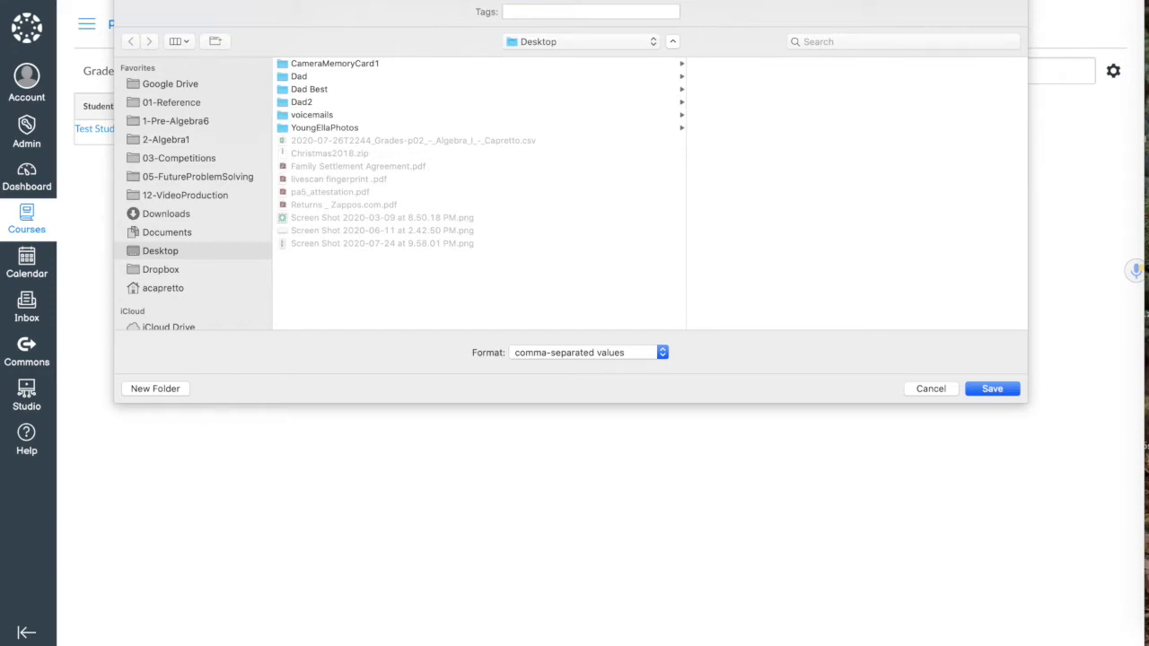
{"action": "left_click", "coordinate": [998, 393]}
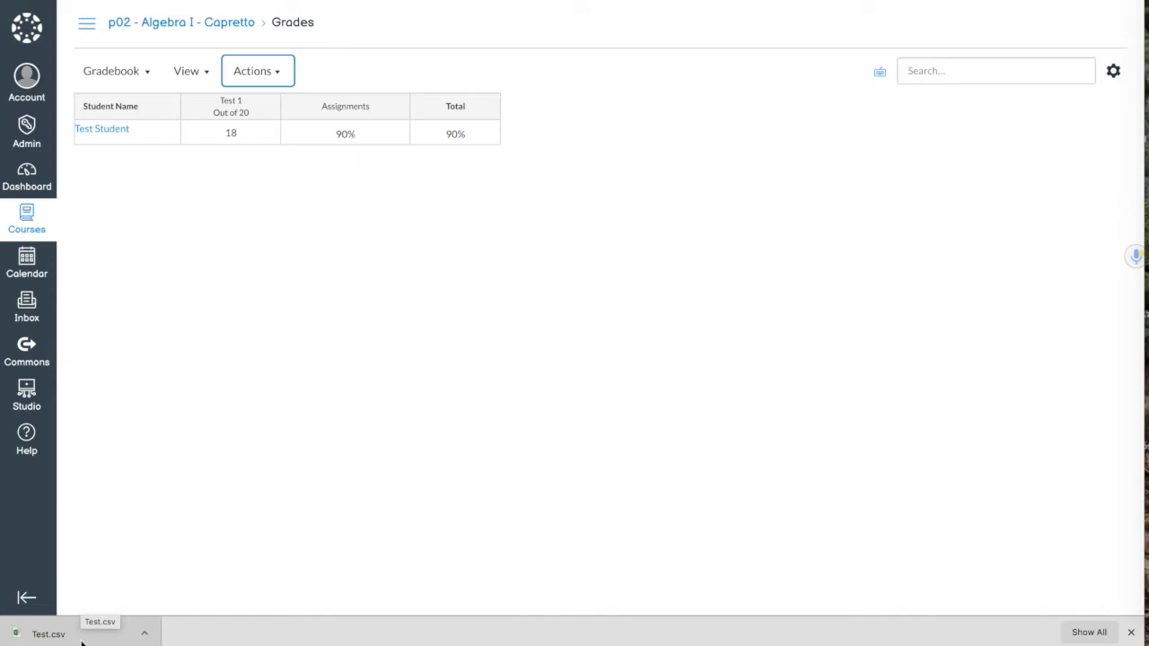
{"action": "left_click", "coordinate": [81, 636]}
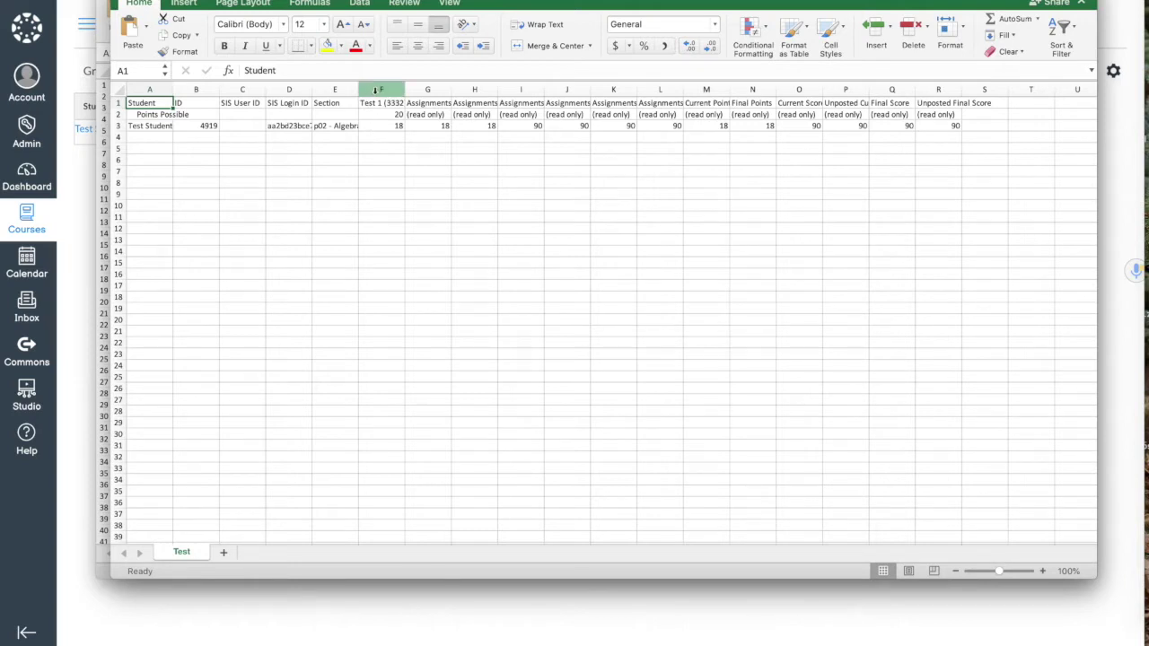
Delete columns F through S, Test 1 and every score column, keeping only the student identification columns.
{"action": "left_click_drag", "start_coordinate": [375, 90], "coordinate": [979, 86]}
{"action": "right_click", "coordinate": [979, 86]}
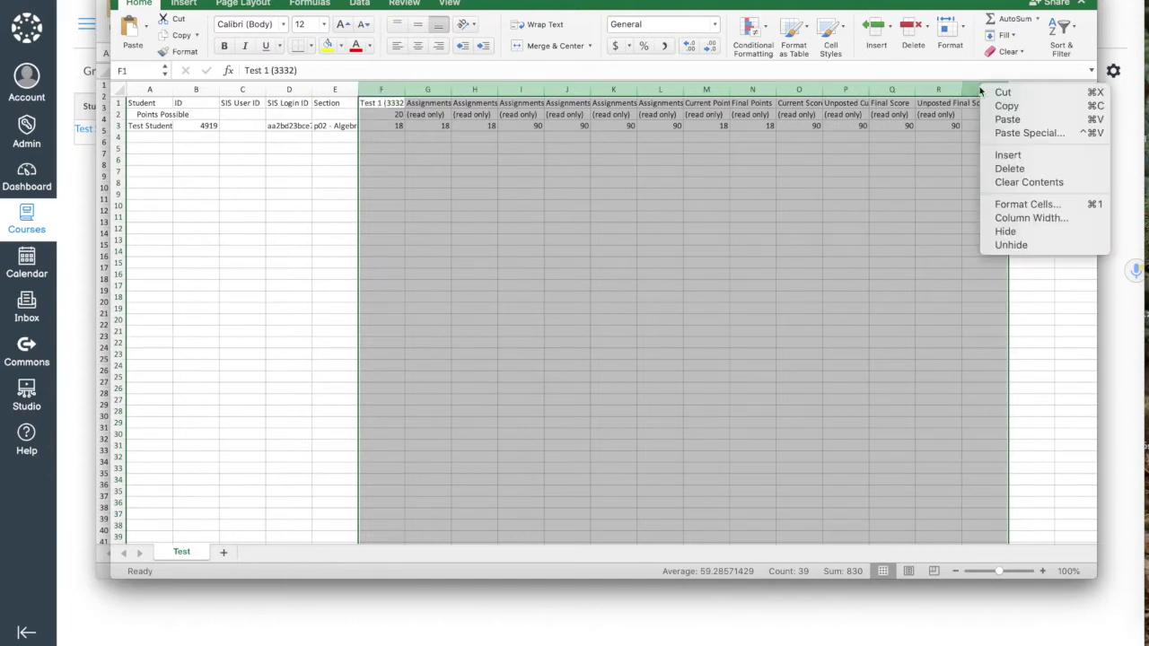
{"action": "left_click", "coordinate": [1008, 171]}
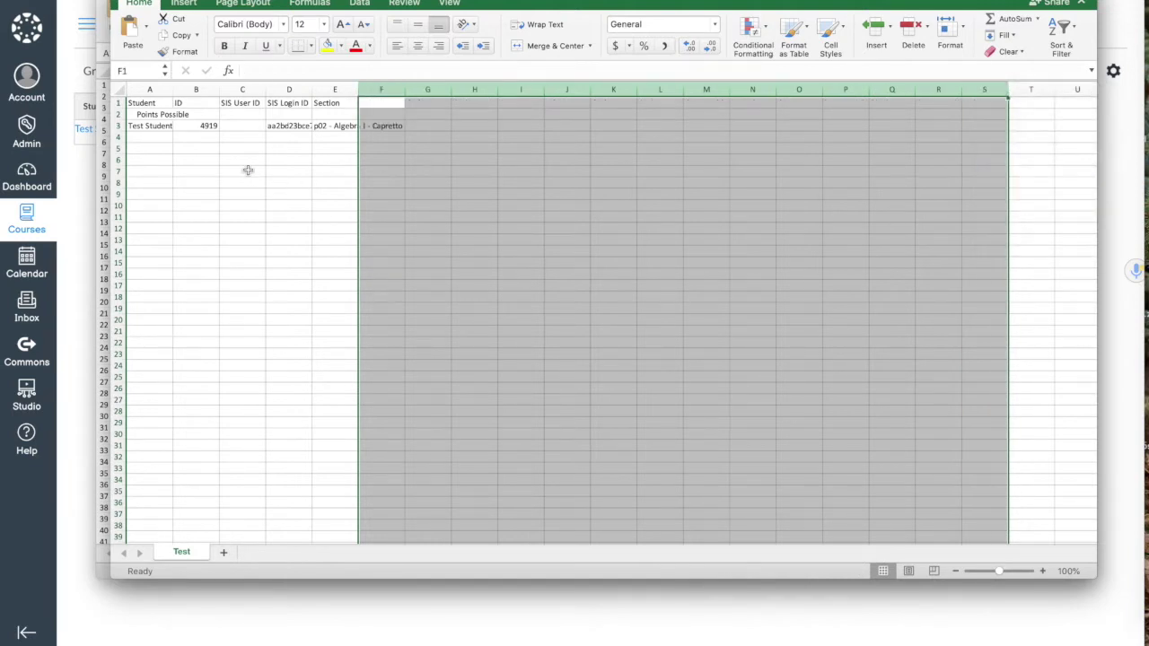
{"action": "left_click", "coordinate": [172, 140]}
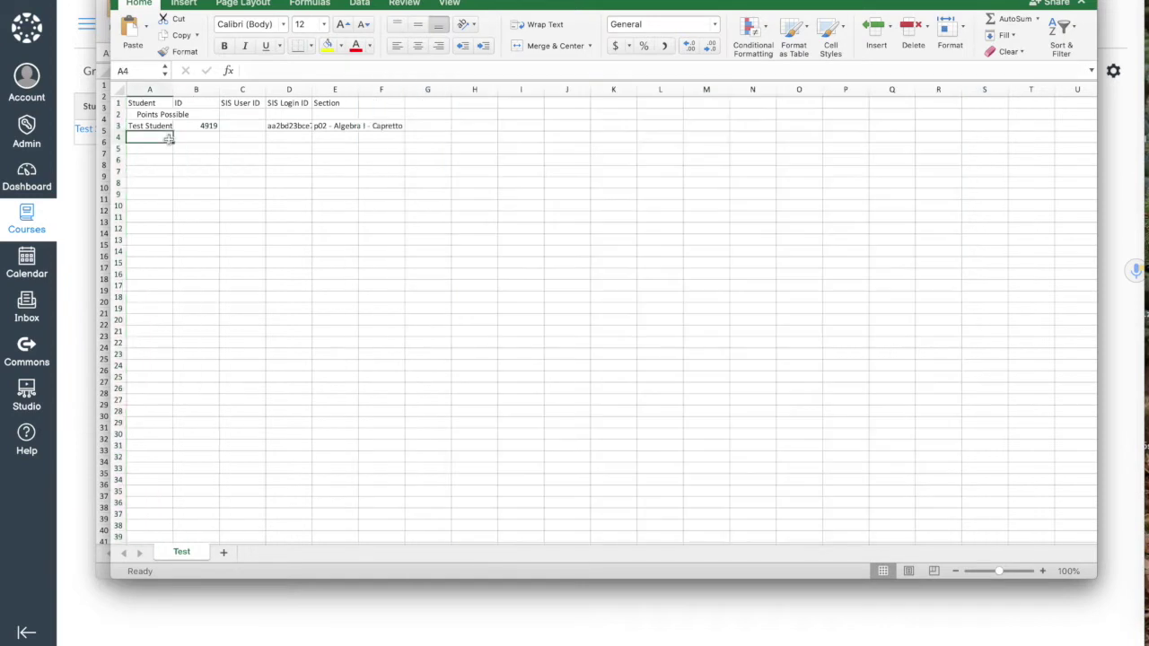
{"action": "left_click", "coordinate": [382, 103]}
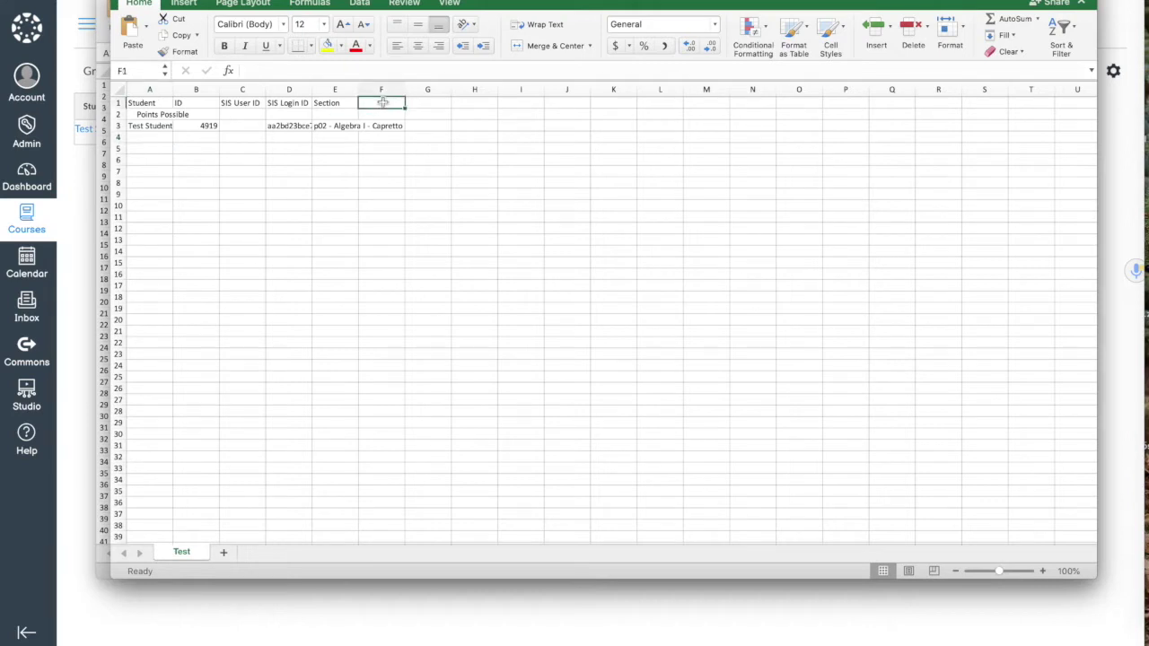
Widen the Section column and add a Test 2 column with 20 points possible and a score of 19.
{"action": "left_click_drag", "start_coordinate": [357, 90], "coordinate": [425, 90]}
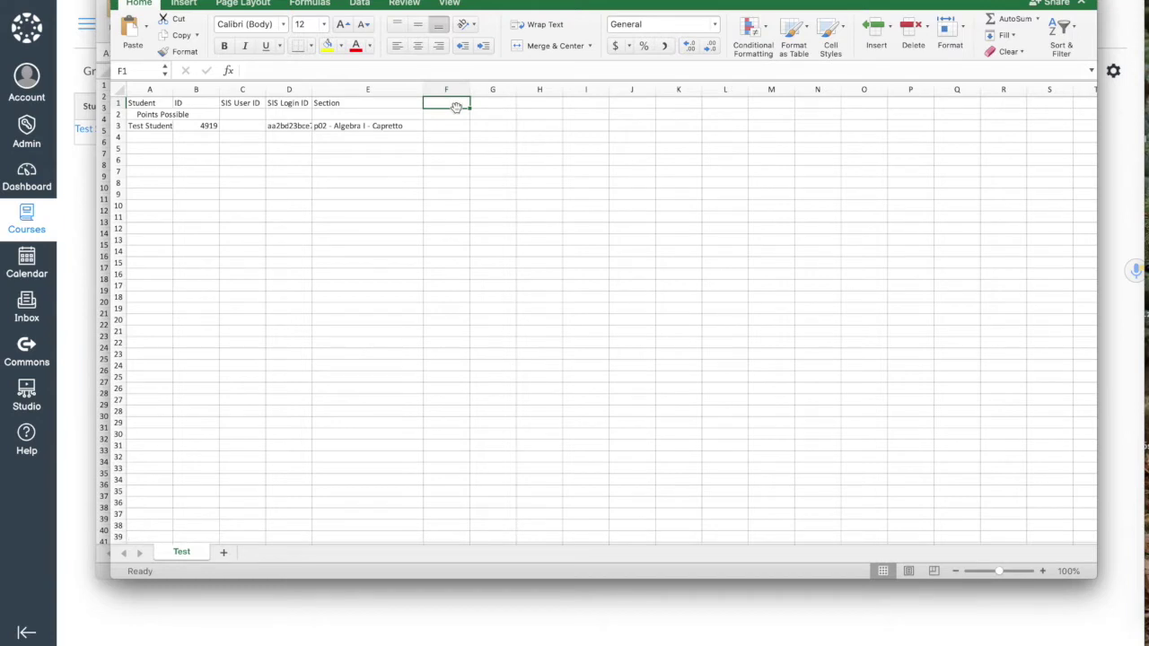
{"action": "type", "text": "Test 2"}
{"action": "key", "text": "Return"}
{"action": "type", "text": "20"}
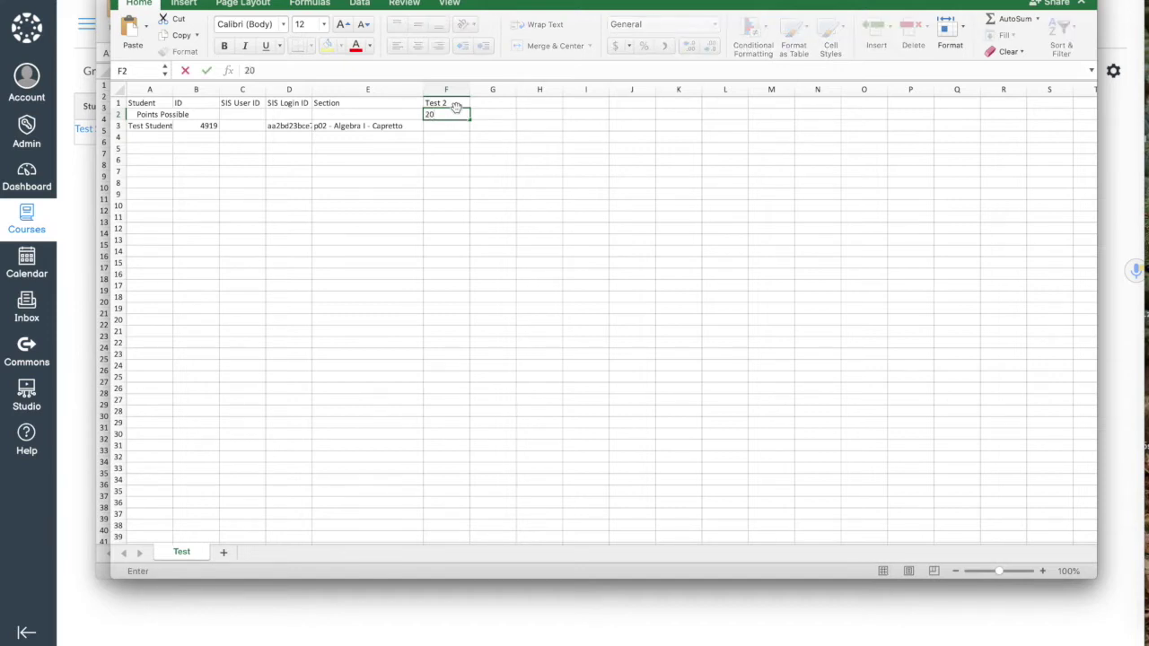
{"action": "key", "text": "Return"}
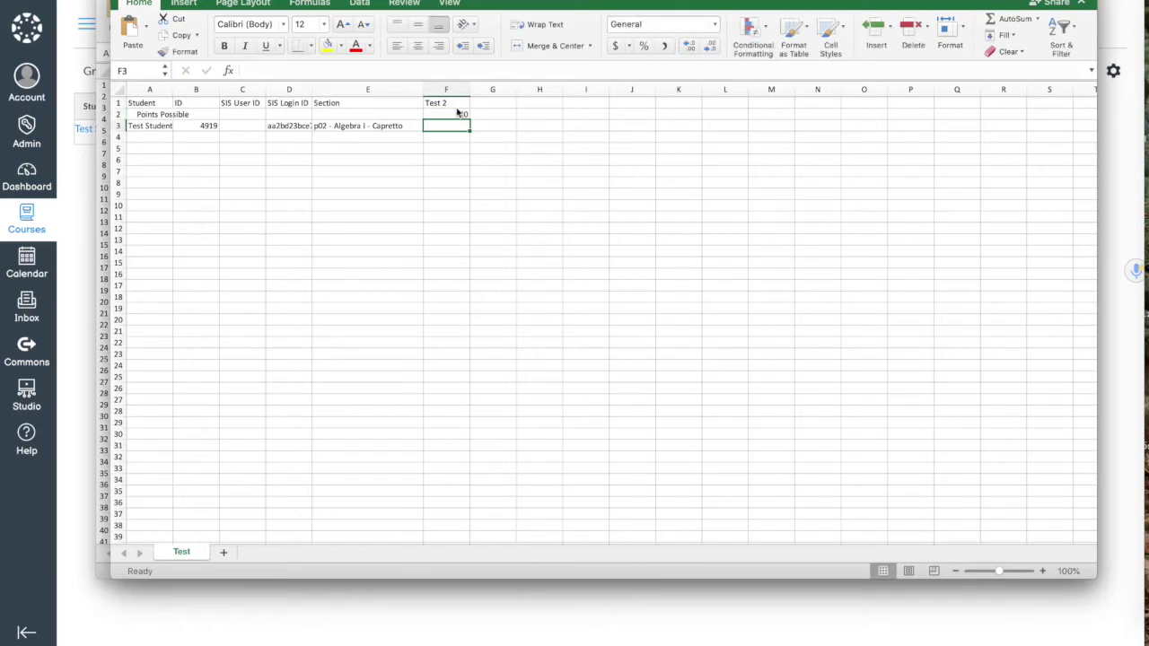
{"action": "type", "text": "19"}
{"action": "key", "text": "Return"}
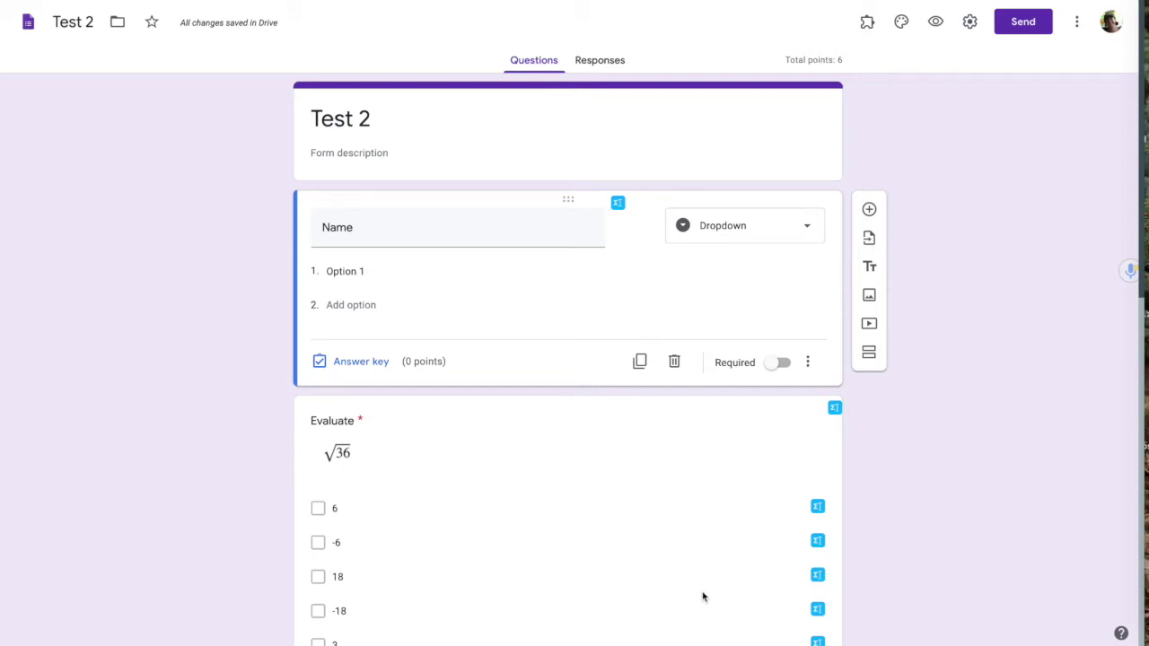
Review the Test 2 form's Name dropdown and square-root questions, then return to the Excel sheet.
{"action": "scroll", "coordinate": [702, 597], "scroll_direction": "down", "scroll_amount": 1}
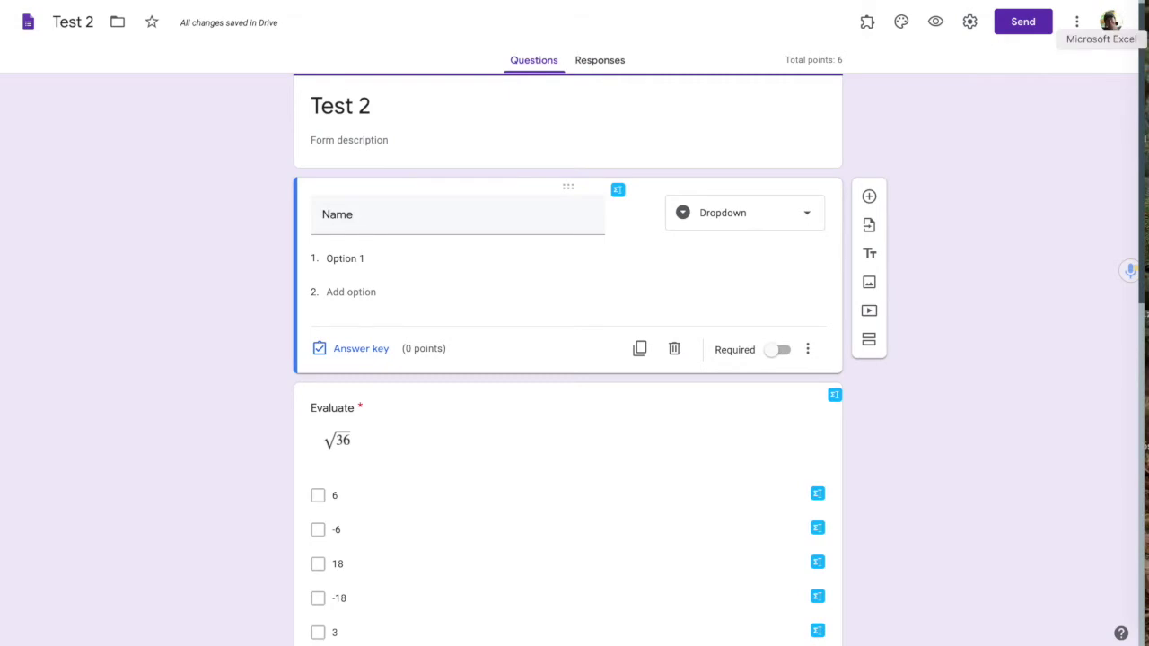
{"action": "left_click", "coordinate": [1143, 38]}
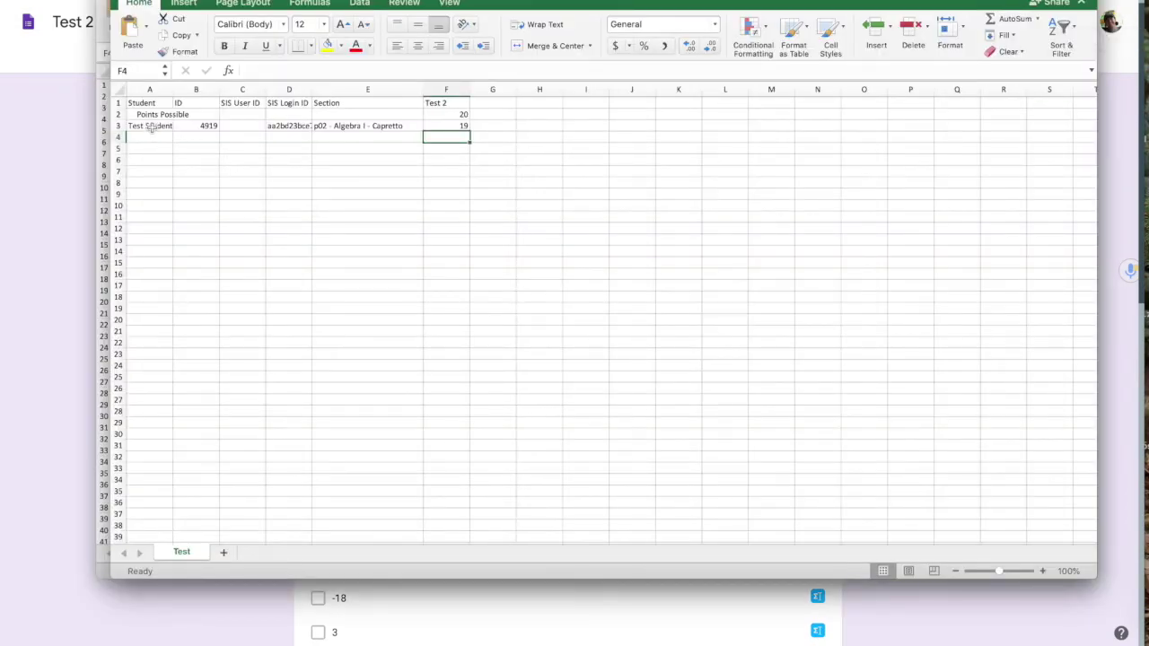
Enter Steve, Mary, Joe and Sarah in A4:A7 below Test Student.
{"action": "left_click_drag", "start_coordinate": [149, 125], "coordinate": [161, 331]}
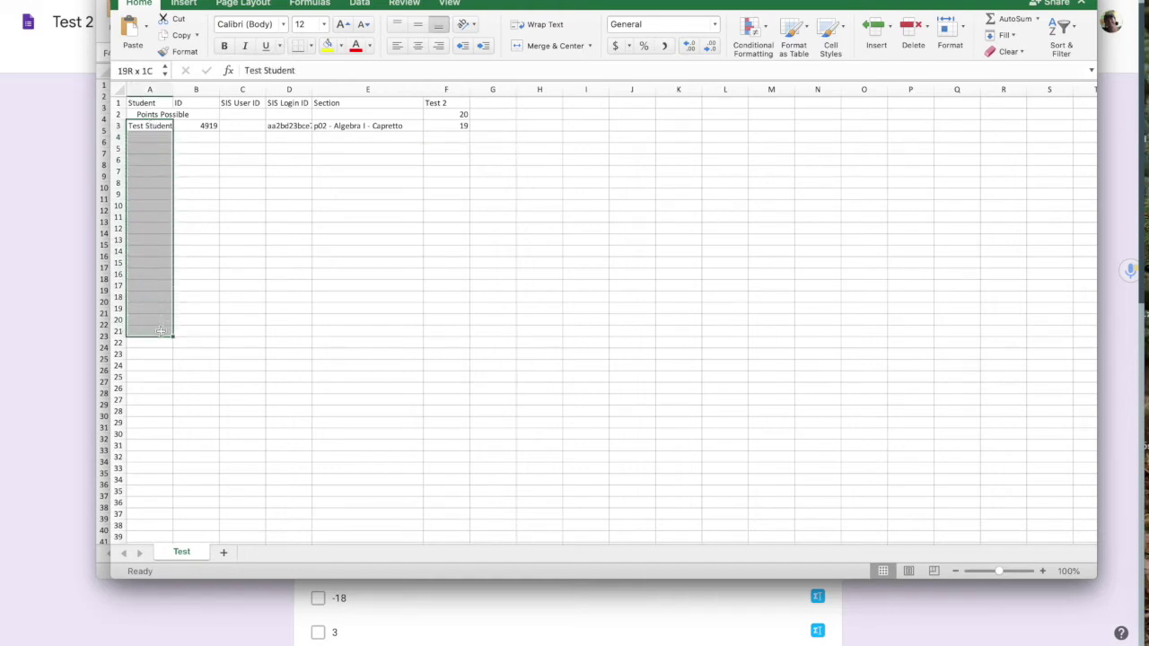
{"action": "left_click", "coordinate": [159, 130]}
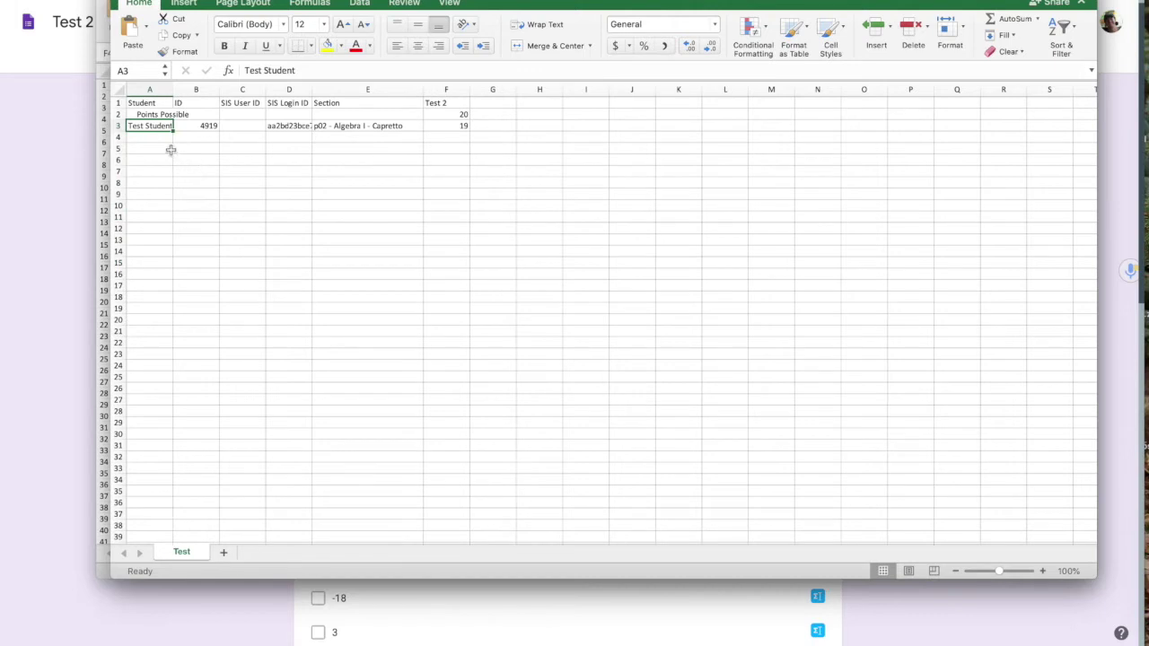
{"action": "left_click", "coordinate": [151, 138]}
{"action": "type", "text": "Steve"}
{"action": "key", "text": "Return"}
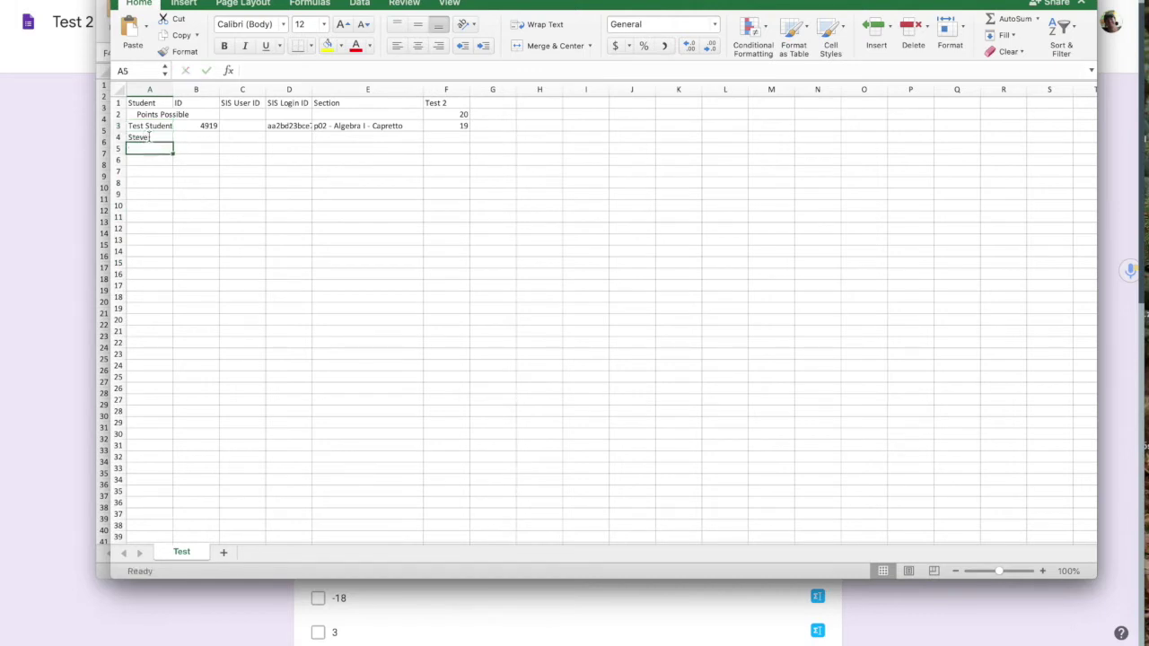
{"action": "type", "text": "Mary"}
{"action": "key", "text": "Return"}
{"action": "type", "text": "Joe"}
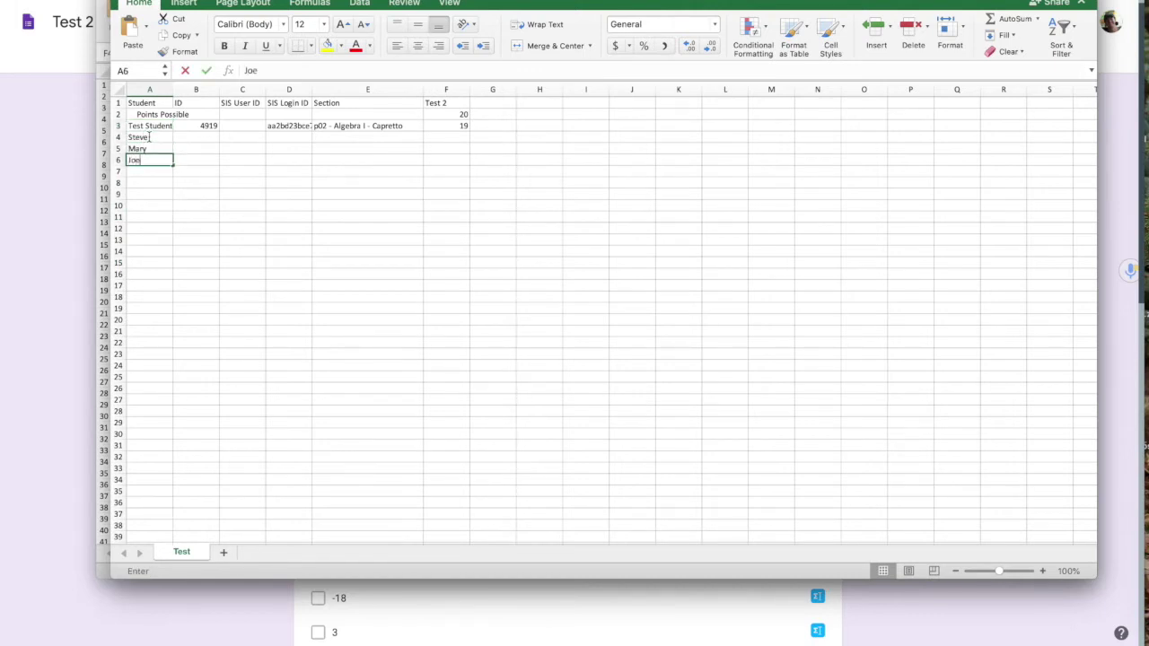
{"action": "key", "text": "Return"}
{"action": "type", "text": "Sarah"}
{"action": "key", "text": "Return"}
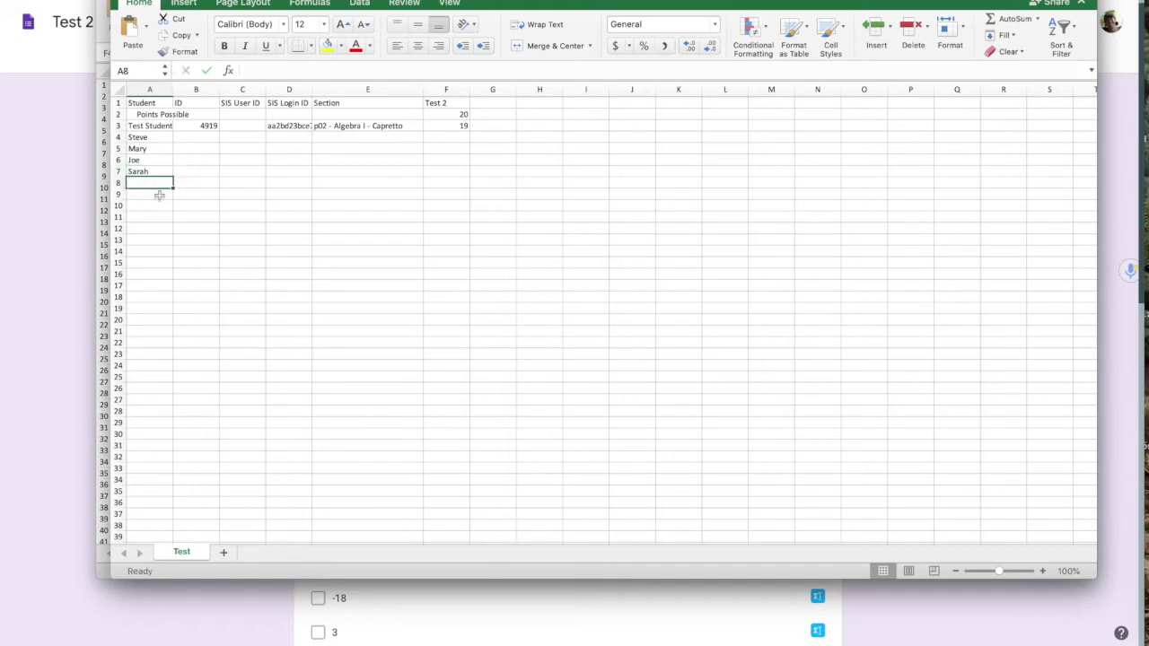
Copy the five student names in A3:A7 for the Google Form.
{"action": "left_click_drag", "start_coordinate": [153, 126], "coordinate": [151, 173]}
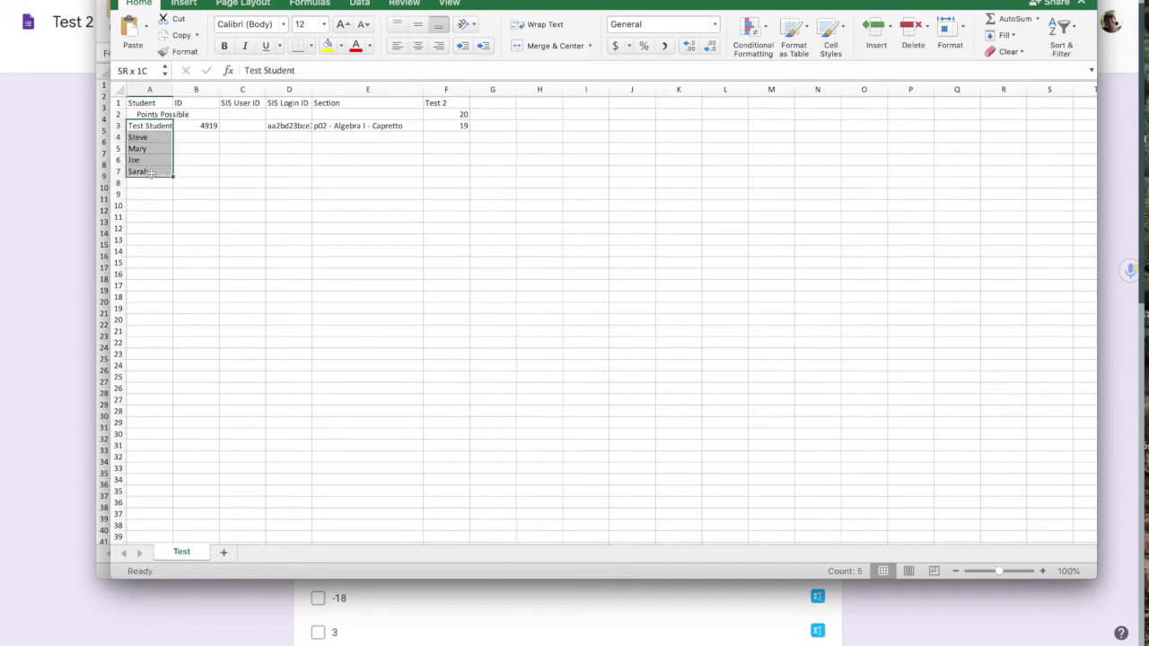
{"action": "key", "text": "super+c"}
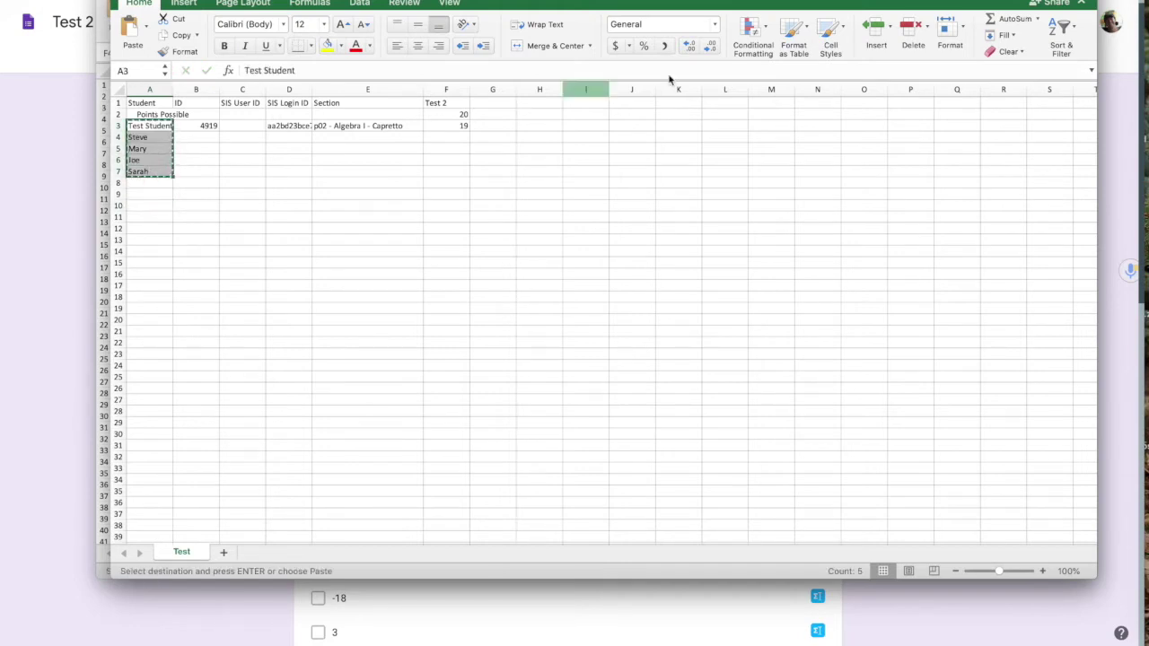
{"action": "key", "text": "super+Tab"}
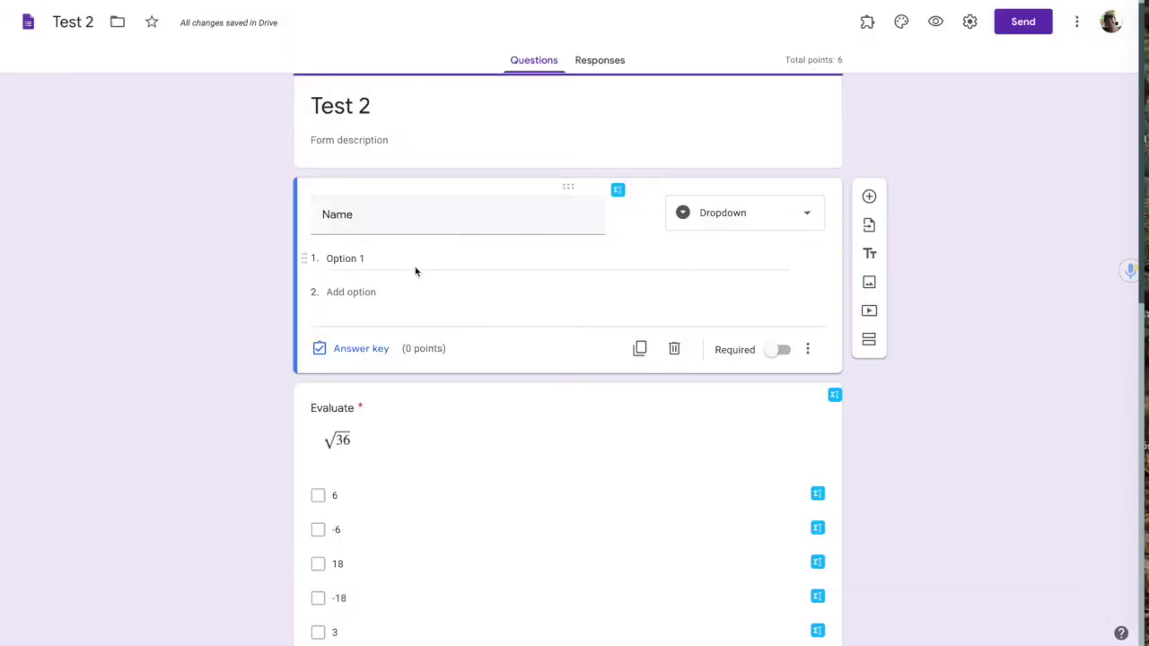
Paste the names as Name dropdown options, then delete the extra ones so only Test Student remains.
{"action": "left_click", "coordinate": [334, 256]}
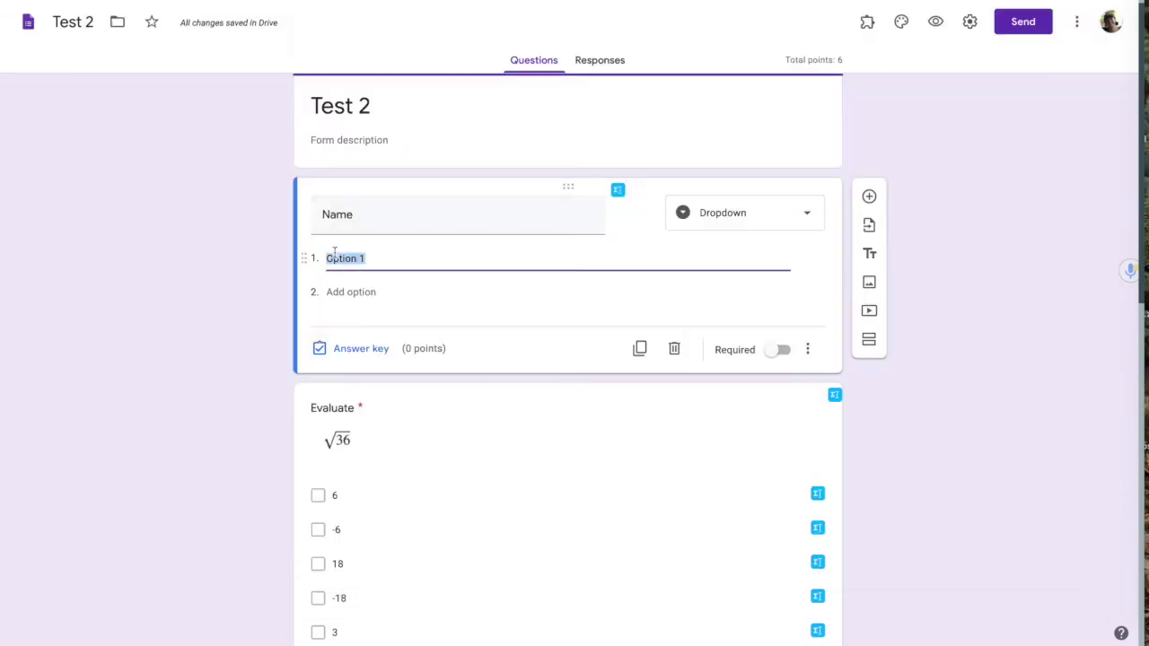
{"action": "key", "text": "super+v"}
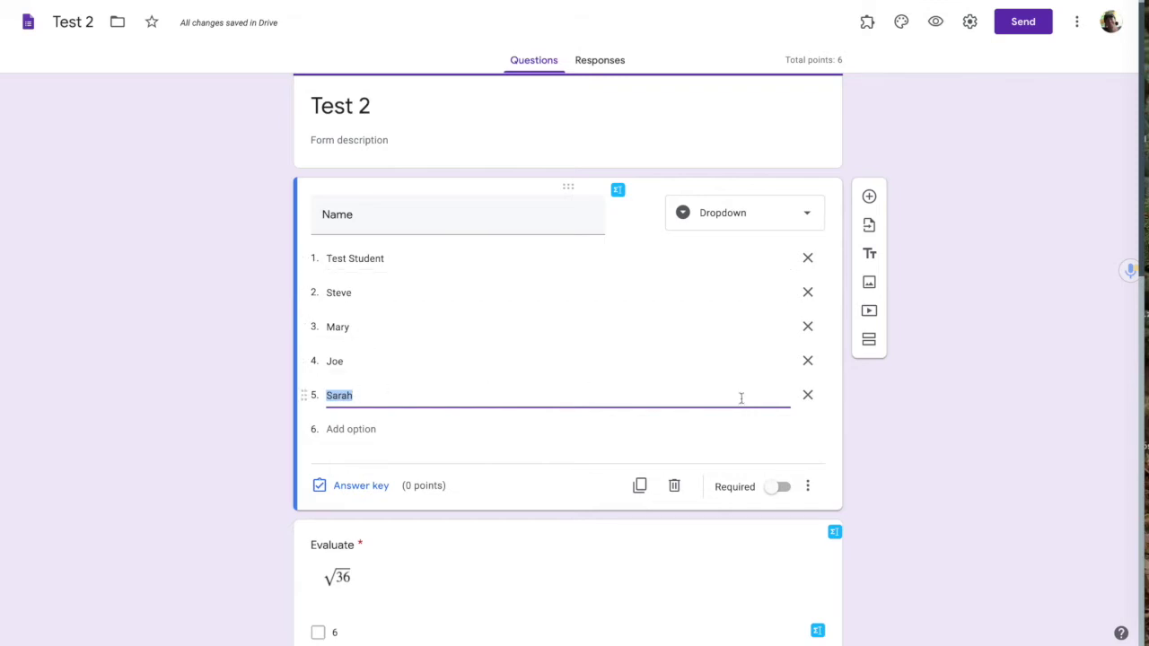
{"action": "left_click", "coordinate": [806, 395]}
{"action": "left_click", "coordinate": [806, 361]}
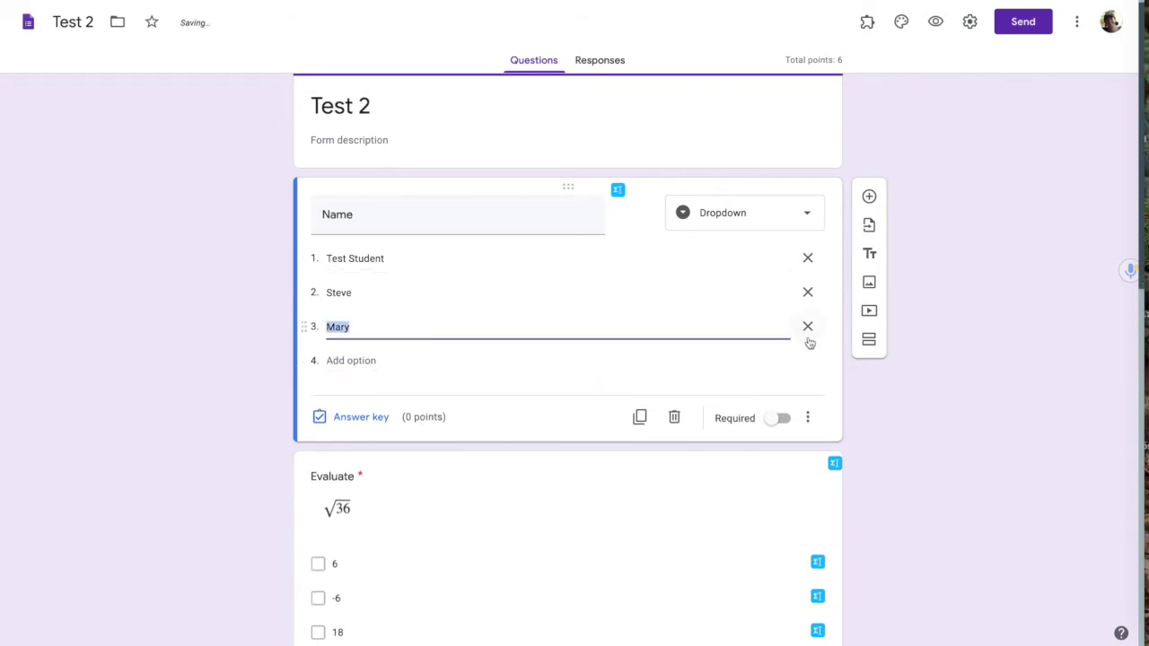
{"action": "left_click", "coordinate": [807, 328]}
{"action": "left_click", "coordinate": [808, 291]}
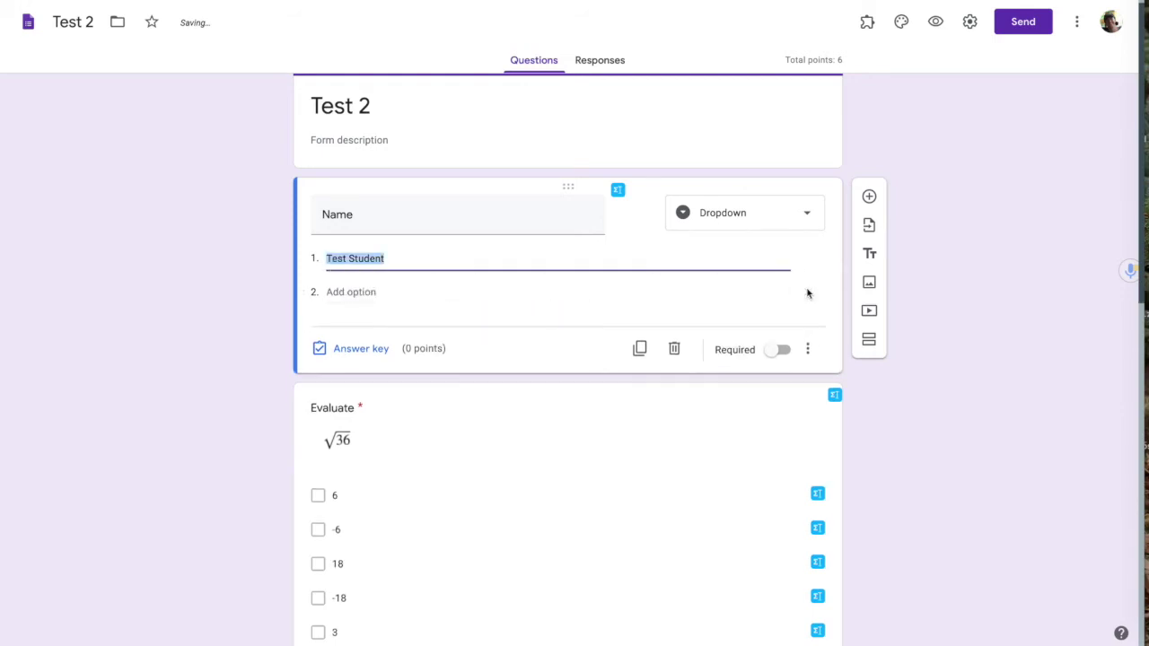
Make the Name question required and look over the quiz's square-root questions.
{"action": "left_click", "coordinate": [773, 356]}
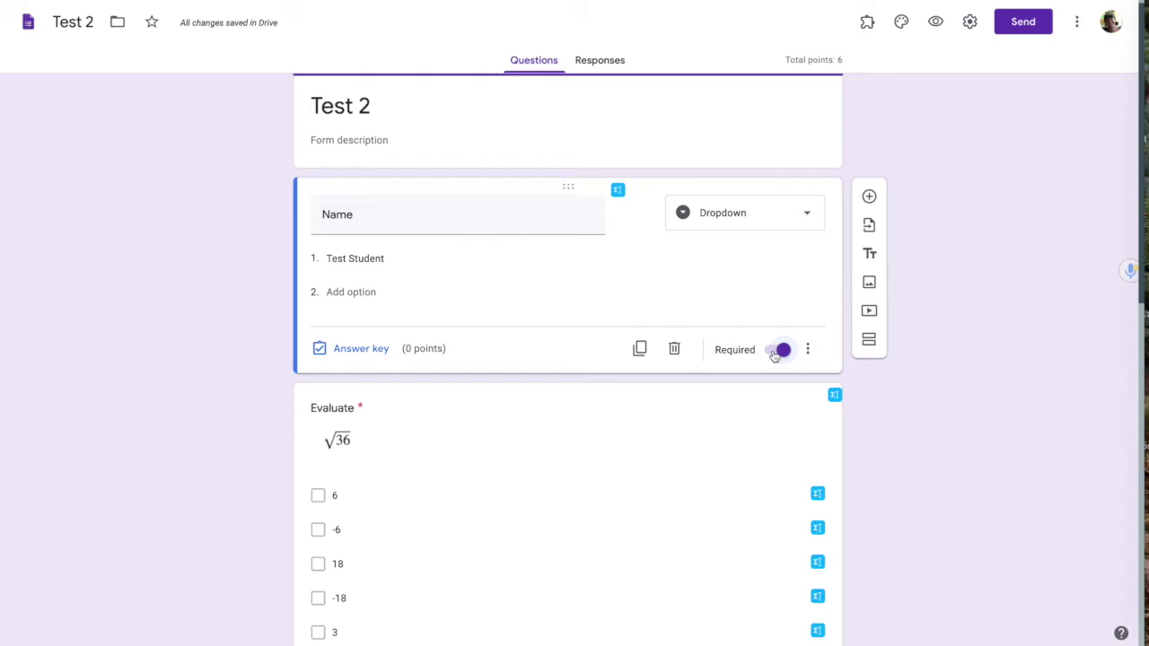
{"action": "scroll", "coordinate": [591, 460], "scroll_direction": "down", "scroll_amount": 4}
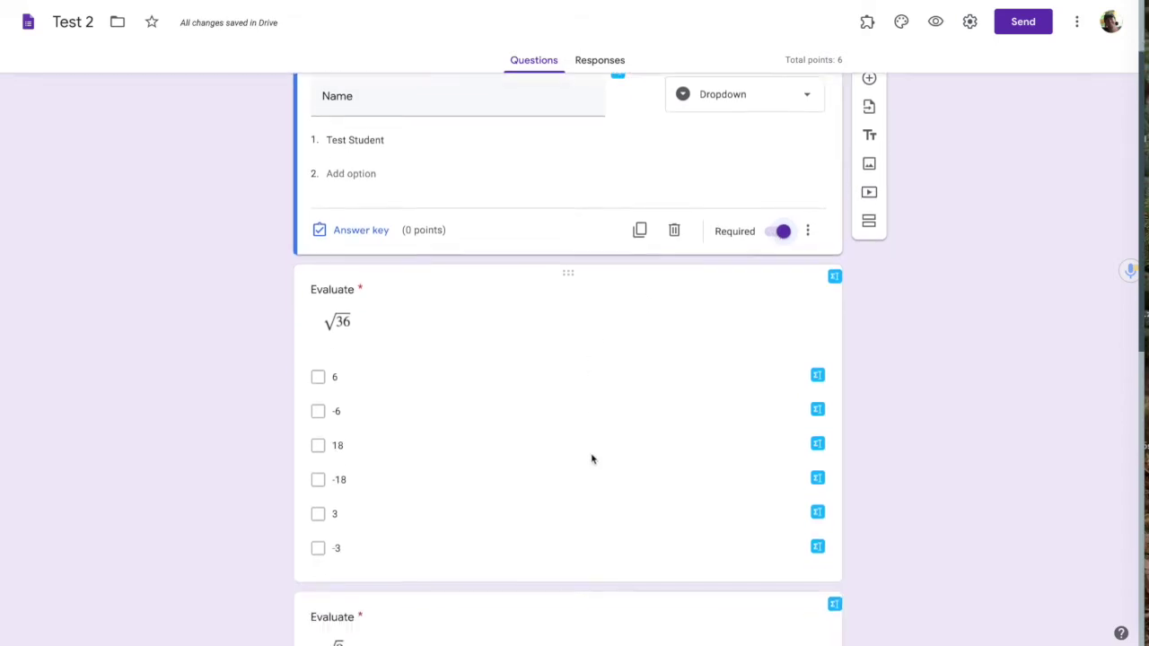
{"action": "scroll", "coordinate": [592, 460], "scroll_direction": "up", "scroll_amount": 3}
{"action": "scroll", "coordinate": [591, 460], "scroll_direction": "up", "scroll_amount": 3}
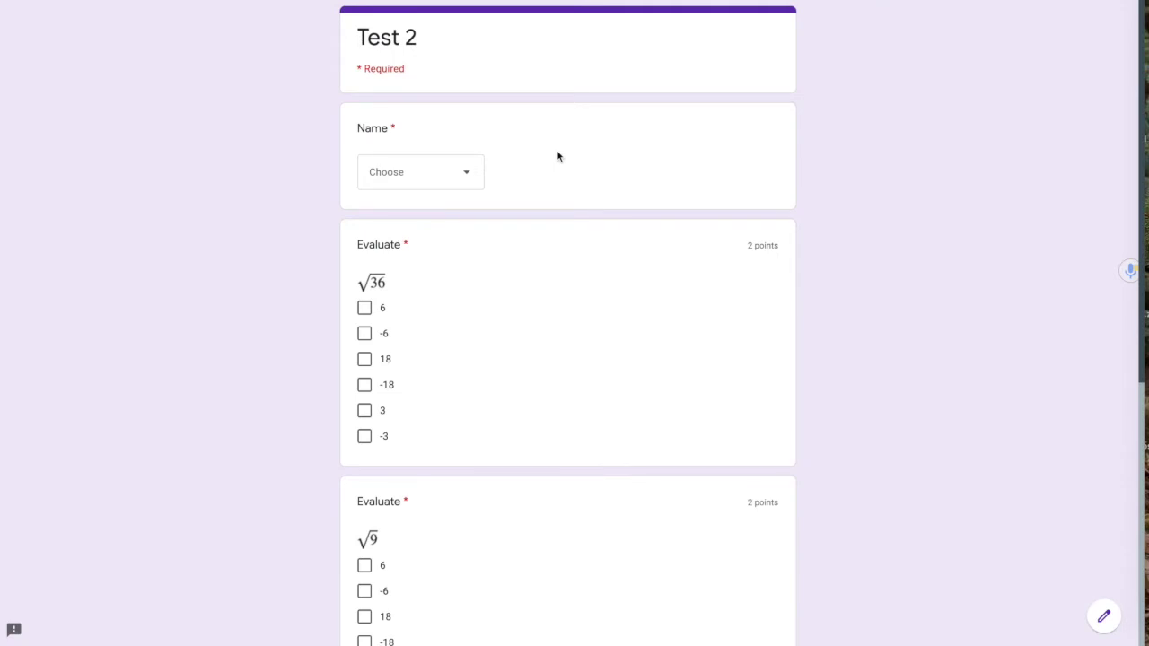
Submit a preview response as Test Student, ticking 6/-6, 3/-3 and 18/-18.
{"action": "left_click", "coordinate": [471, 178]}
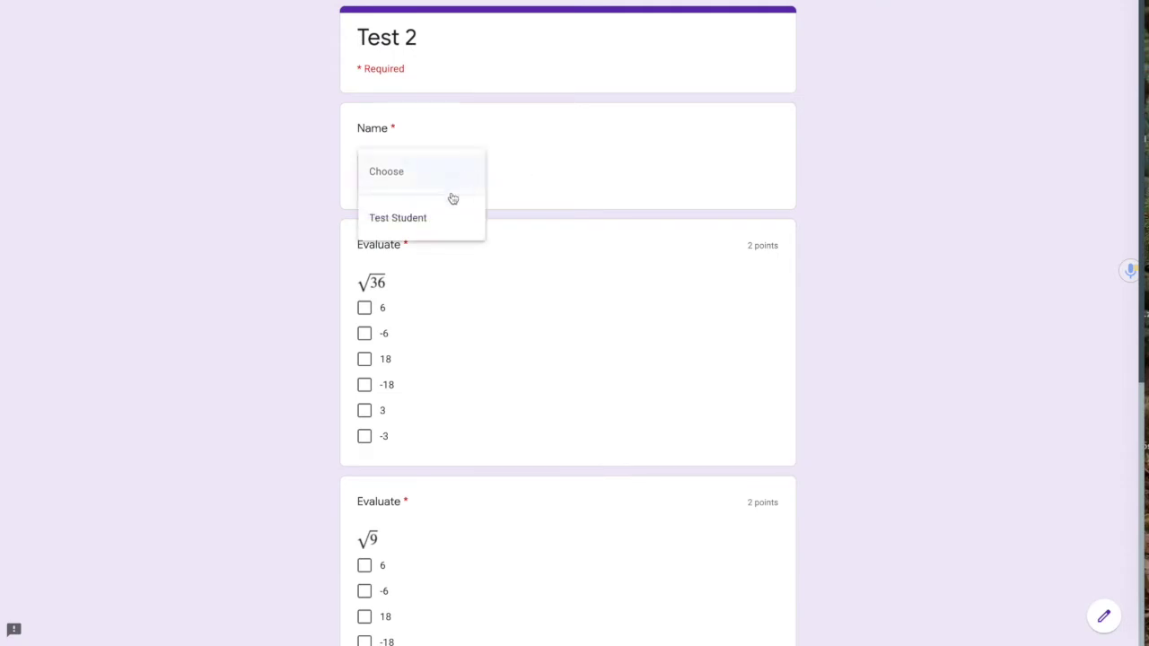
{"action": "left_click", "coordinate": [432, 220]}
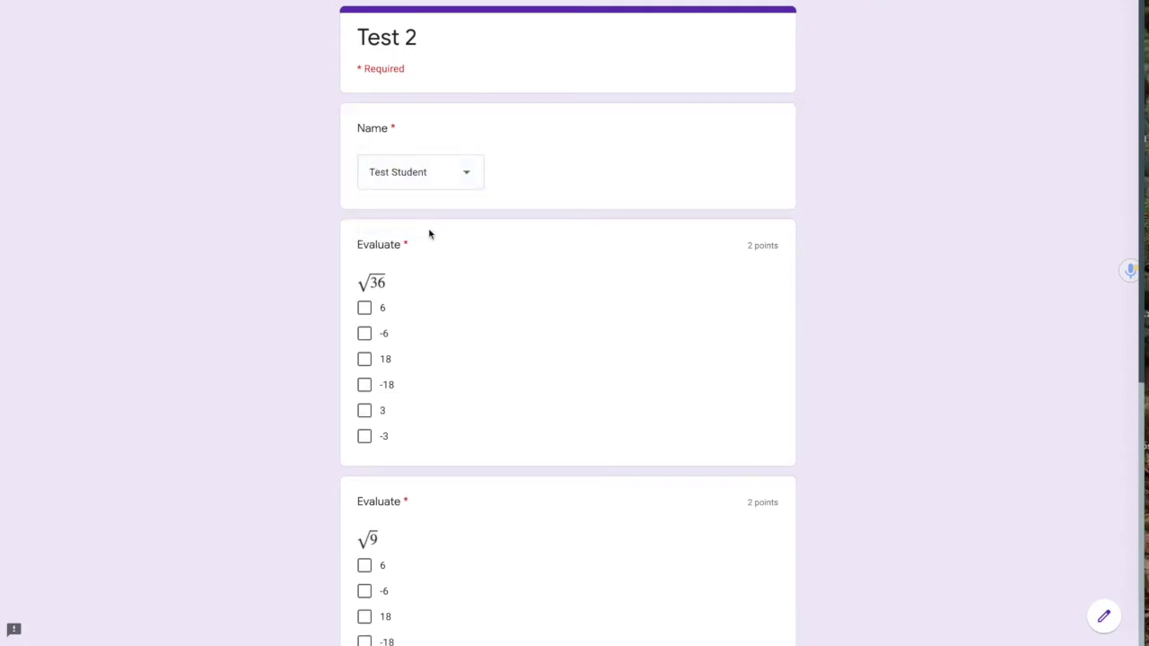
{"action": "left_click", "coordinate": [364, 312]}
{"action": "left_click", "coordinate": [364, 333]}
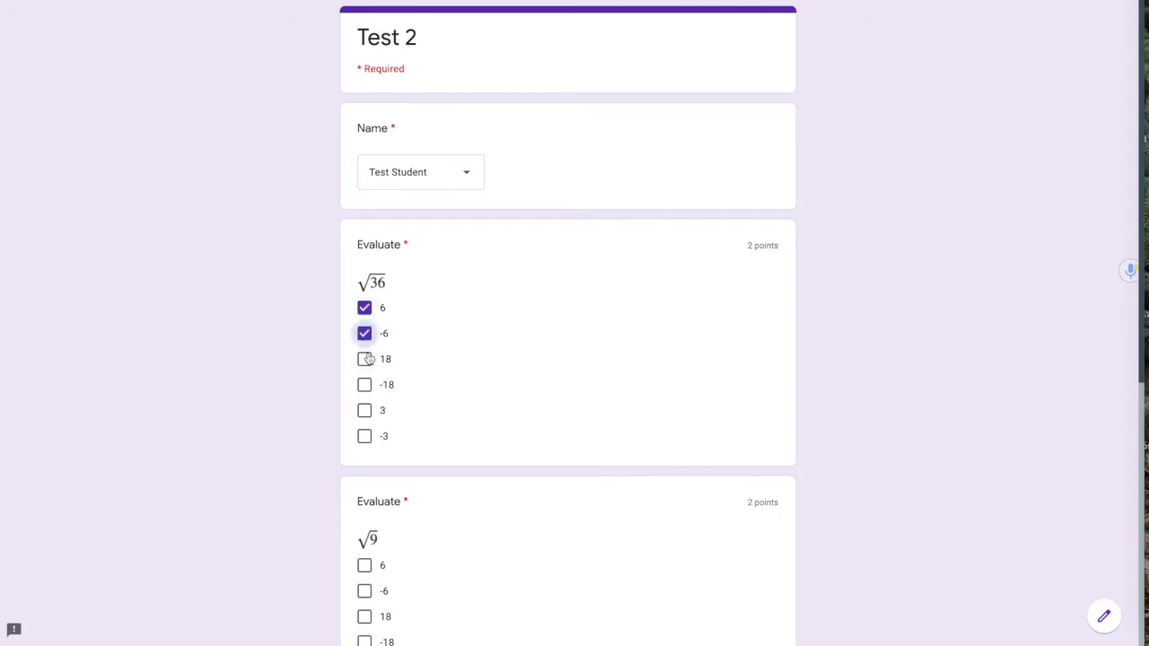
{"action": "scroll", "coordinate": [372, 386], "scroll_direction": "down", "scroll_amount": 2}
{"action": "left_click", "coordinate": [366, 505]}
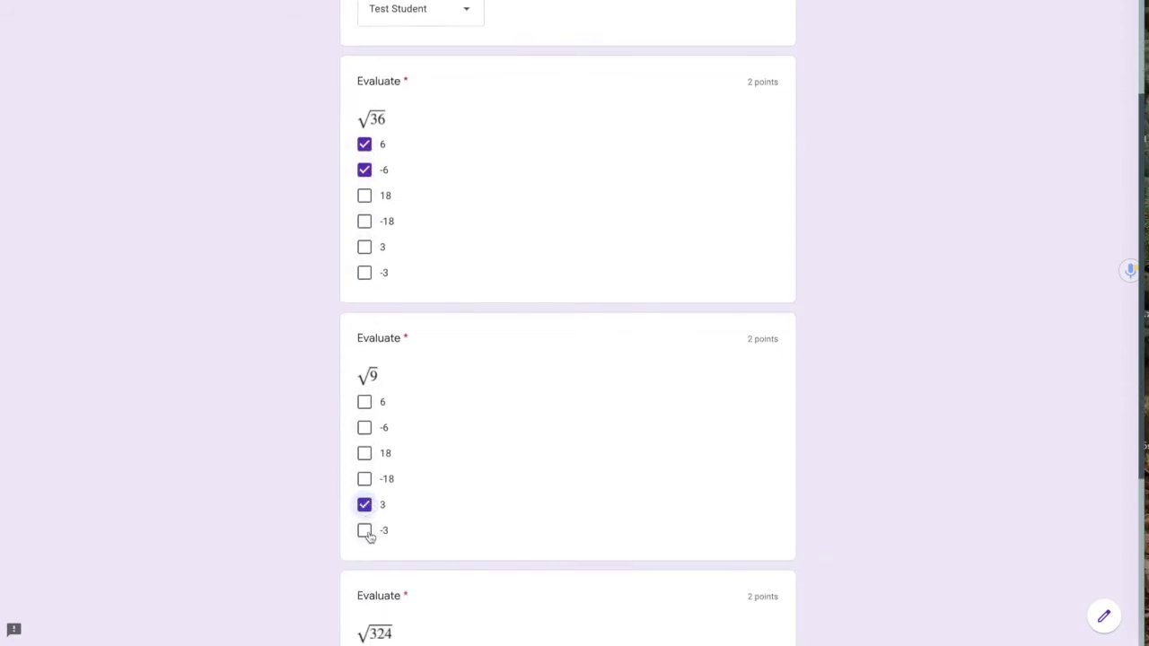
{"action": "left_click", "coordinate": [365, 531]}
{"action": "scroll", "coordinate": [366, 533], "scroll_direction": "down", "scroll_amount": 3}
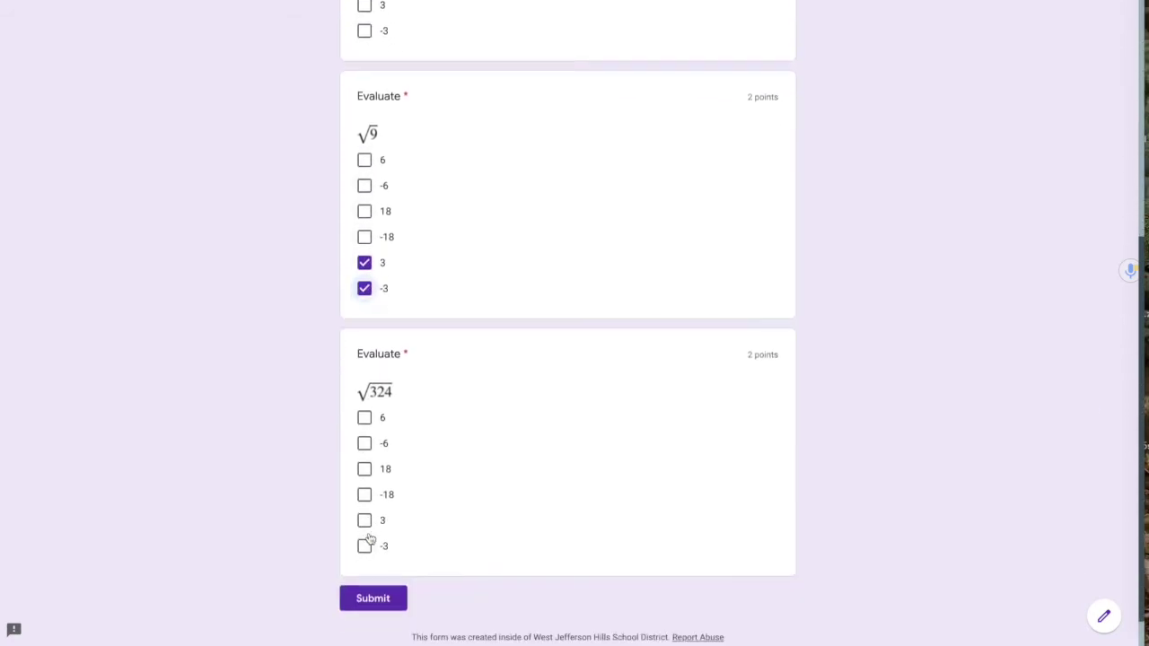
{"action": "left_click", "coordinate": [364, 466]}
{"action": "left_click", "coordinate": [364, 492]}
{"action": "left_click", "coordinate": [368, 594]}
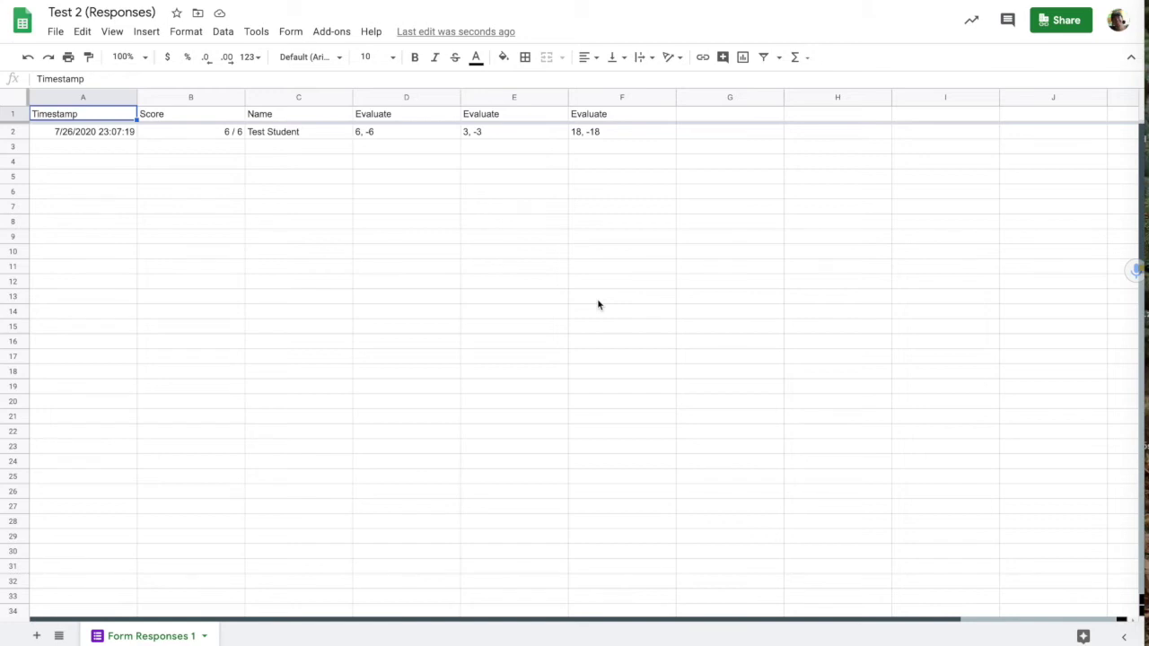
Move the Name column in front of Score in the responses sheet.
{"action": "left_click", "coordinate": [300, 99]}
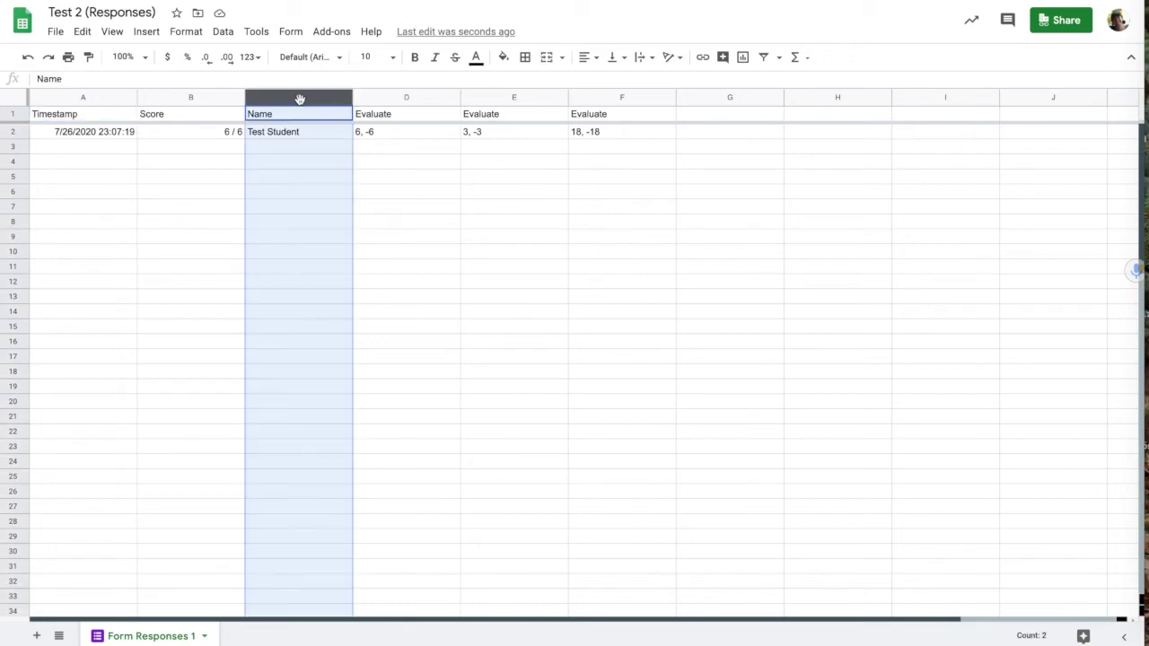
{"action": "left_click_drag", "start_coordinate": [294, 97], "coordinate": [188, 99]}
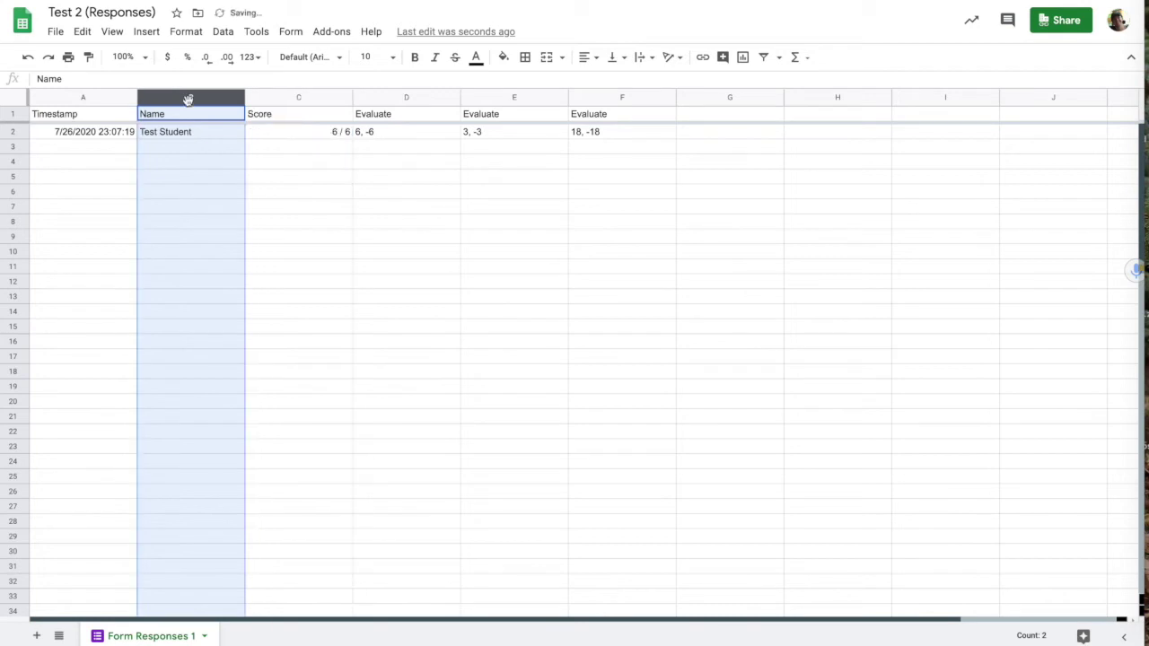
{"action": "left_click", "coordinate": [329, 149]}
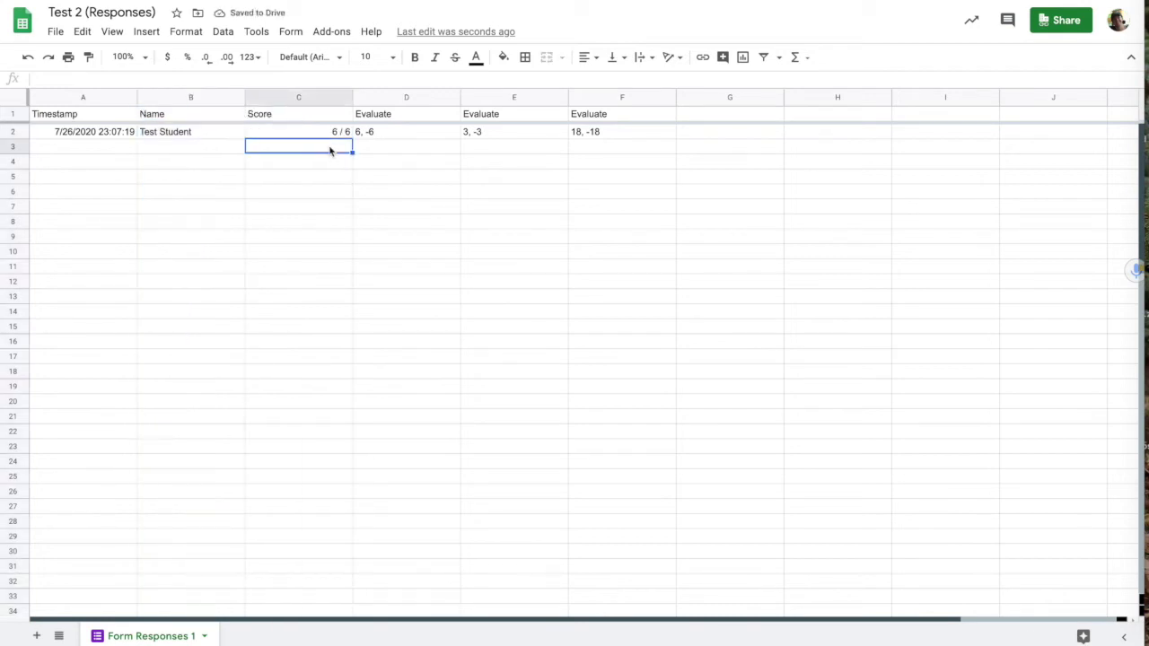
Copy the student names in B2:B32, starting from Test Student.
{"action": "left_click", "coordinate": [179, 138]}
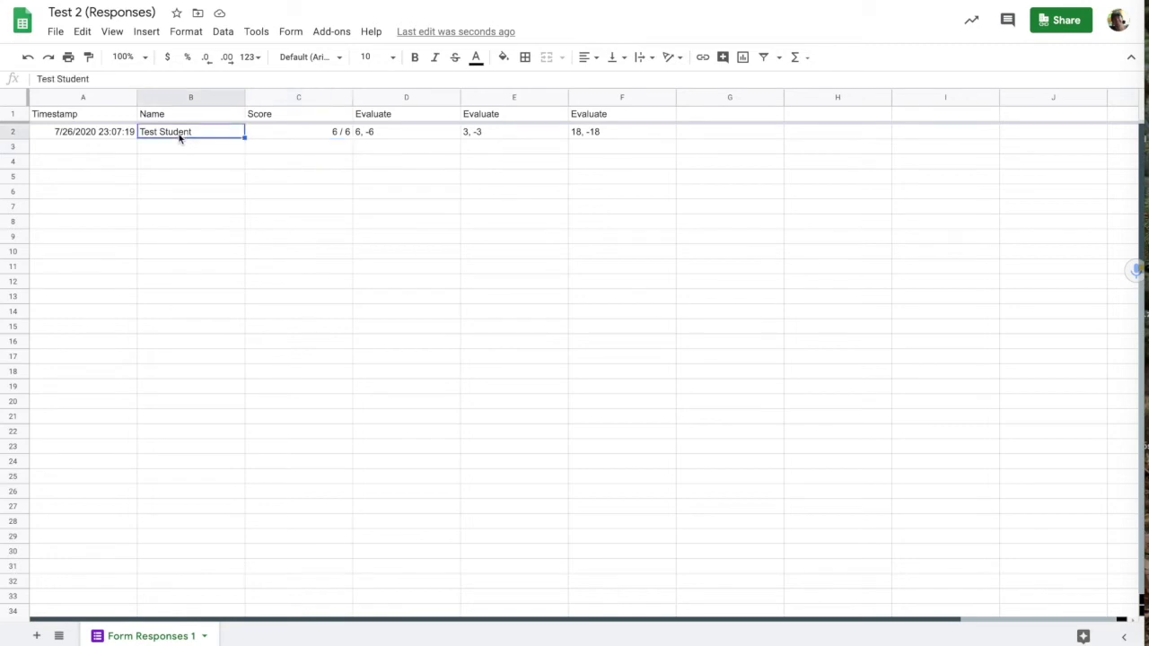
{"action": "left_click_drag", "start_coordinate": [179, 138], "coordinate": [195, 590]}
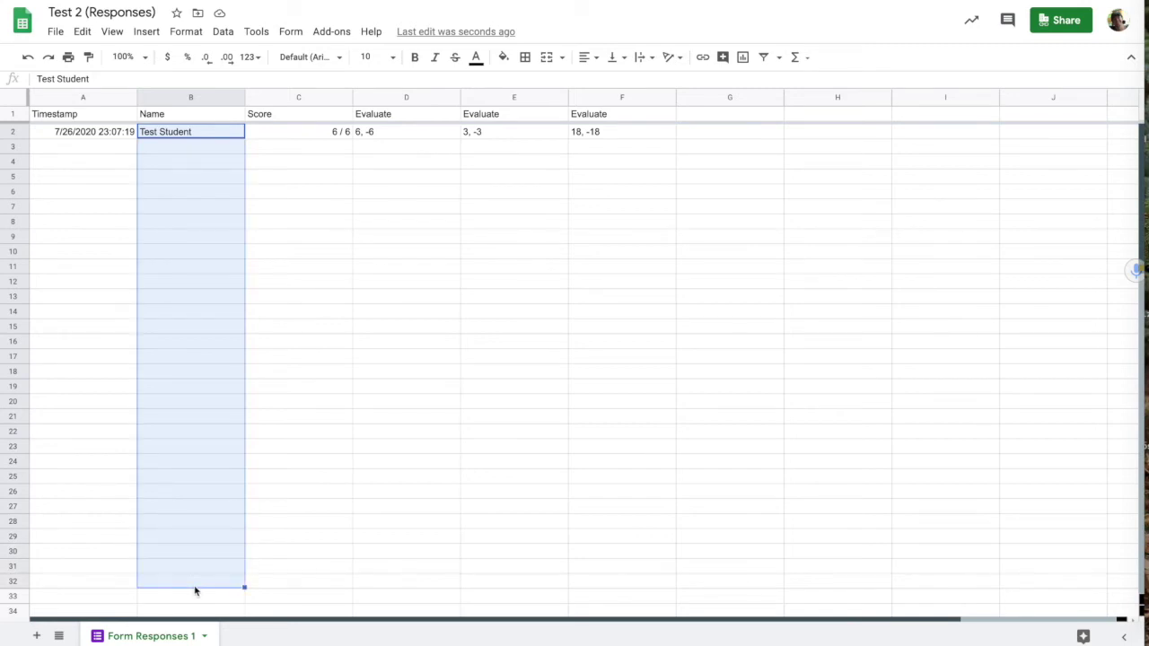
{"action": "key", "text": "ctrl+c"}
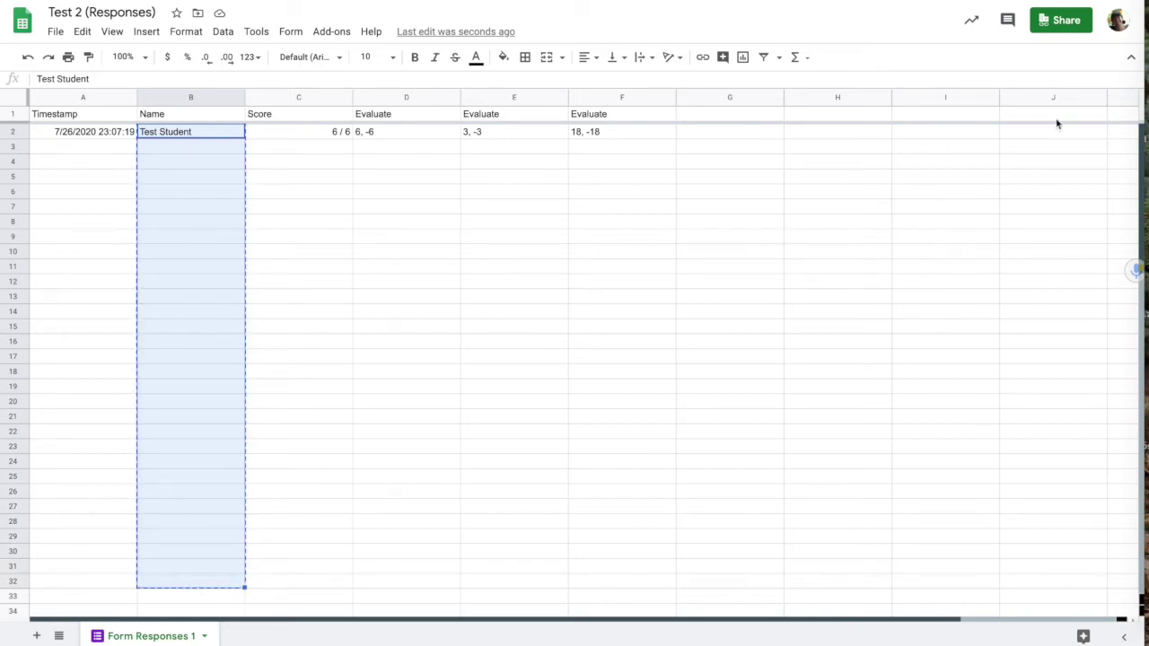
Paste the response names into Excel's Student column at A3, replacing Steve, Mary, Joe and Sarah.
{"action": "left_click", "coordinate": [1144, 39]}
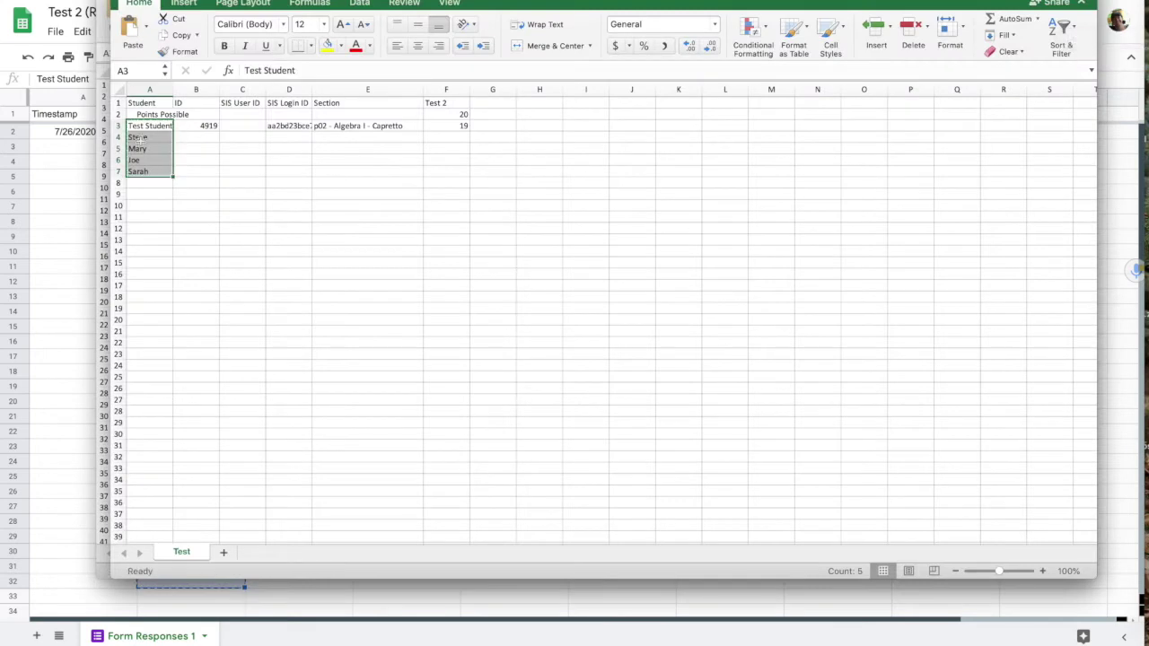
{"action": "left_click", "coordinate": [152, 126]}
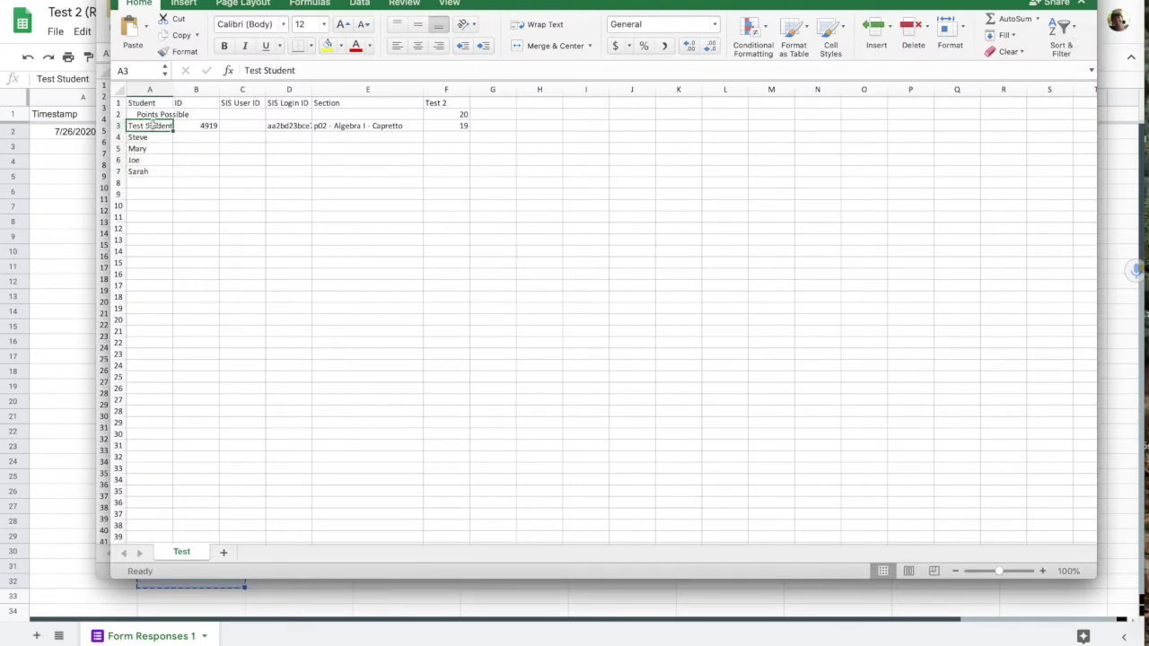
{"action": "key", "text": "ctrl+v"}
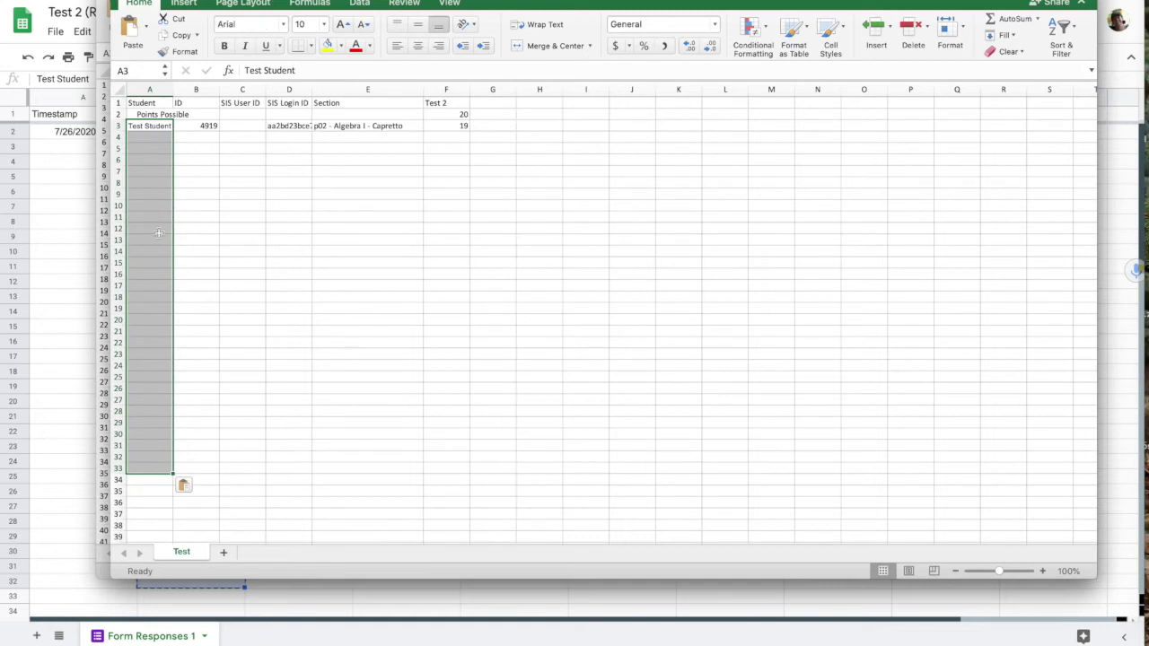
{"action": "left_click", "coordinate": [64, 251]}
{"action": "left_click", "coordinate": [306, 141]}
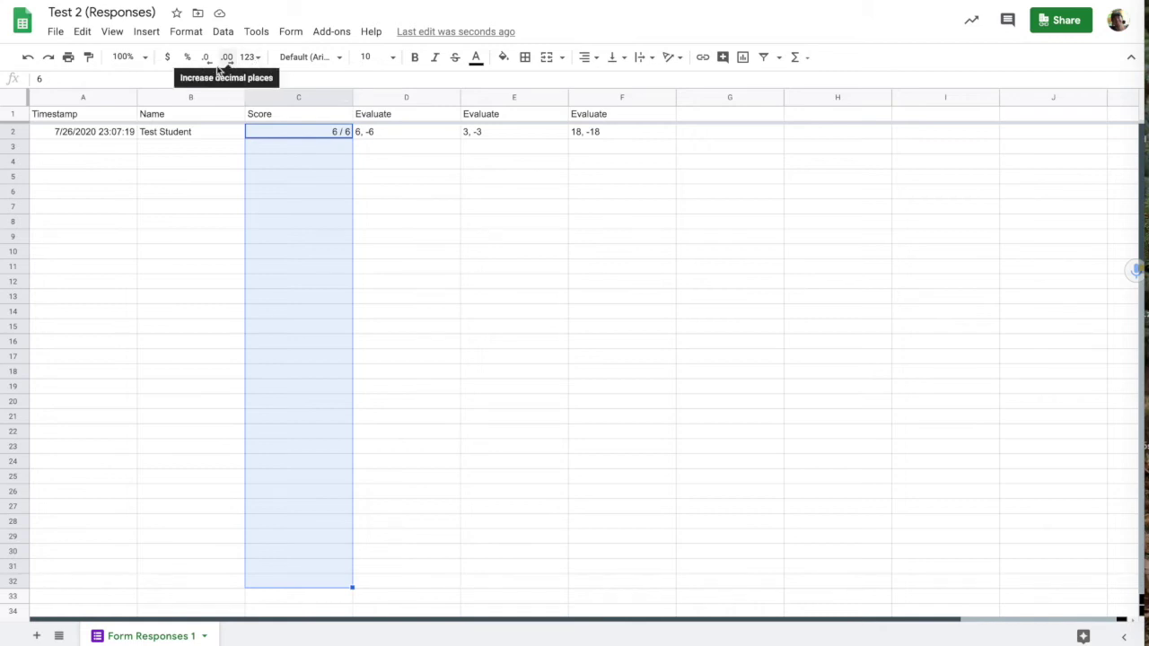
Reformat the Score values in C2:C32 as a plain number 6 with no decimals and copy them.
{"action": "left_click", "coordinate": [249, 59]}
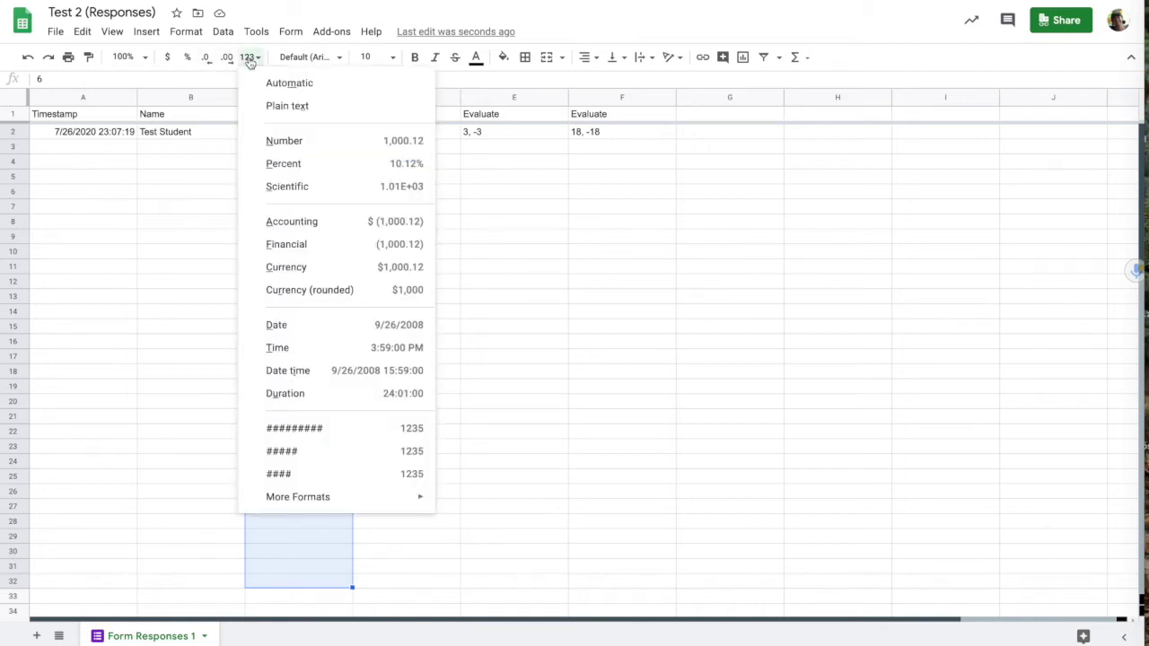
{"action": "left_click", "coordinate": [268, 141]}
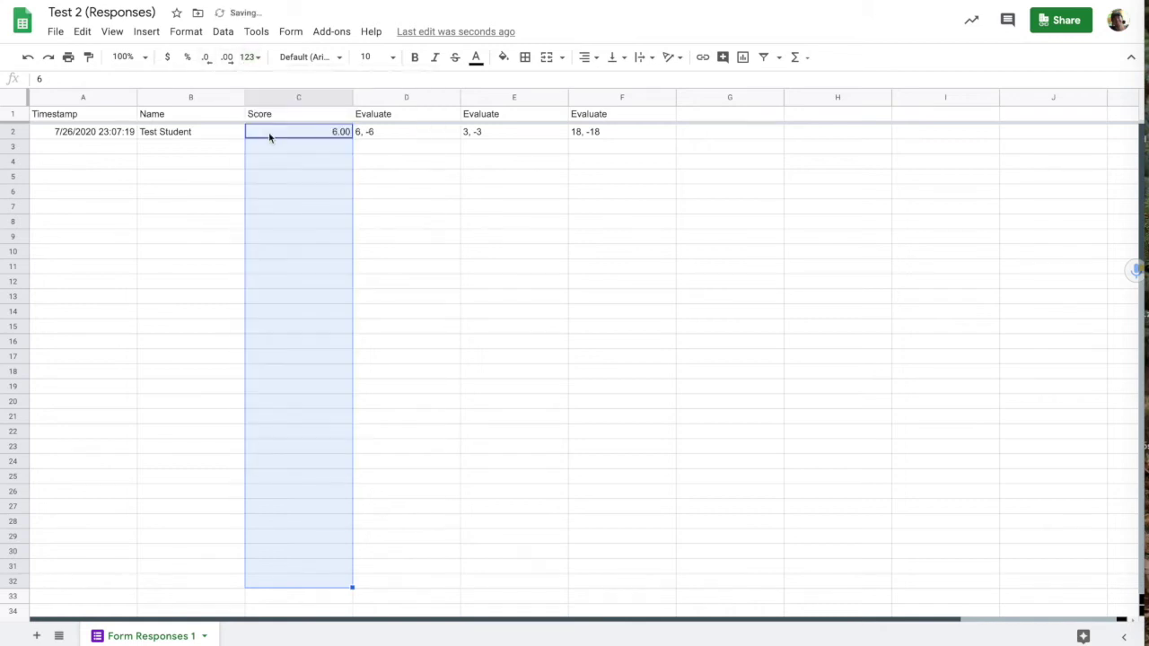
{"action": "left_click", "coordinate": [207, 58]}
{"action": "left_click", "coordinate": [206, 58]}
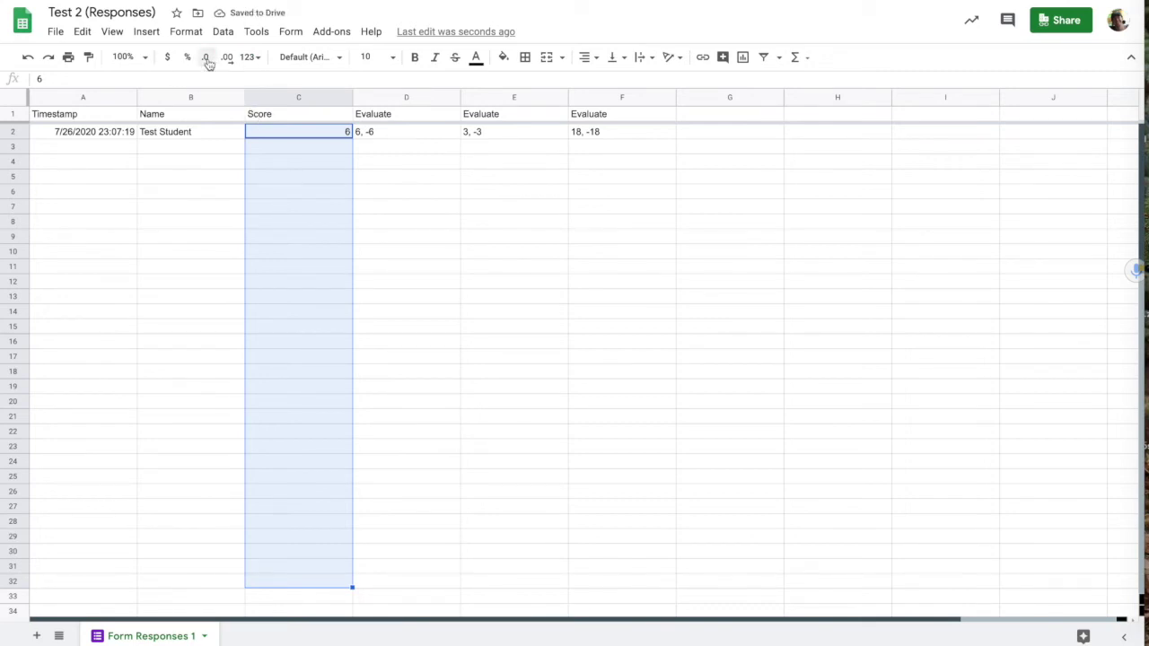
{"action": "key", "text": "ctrl+c"}
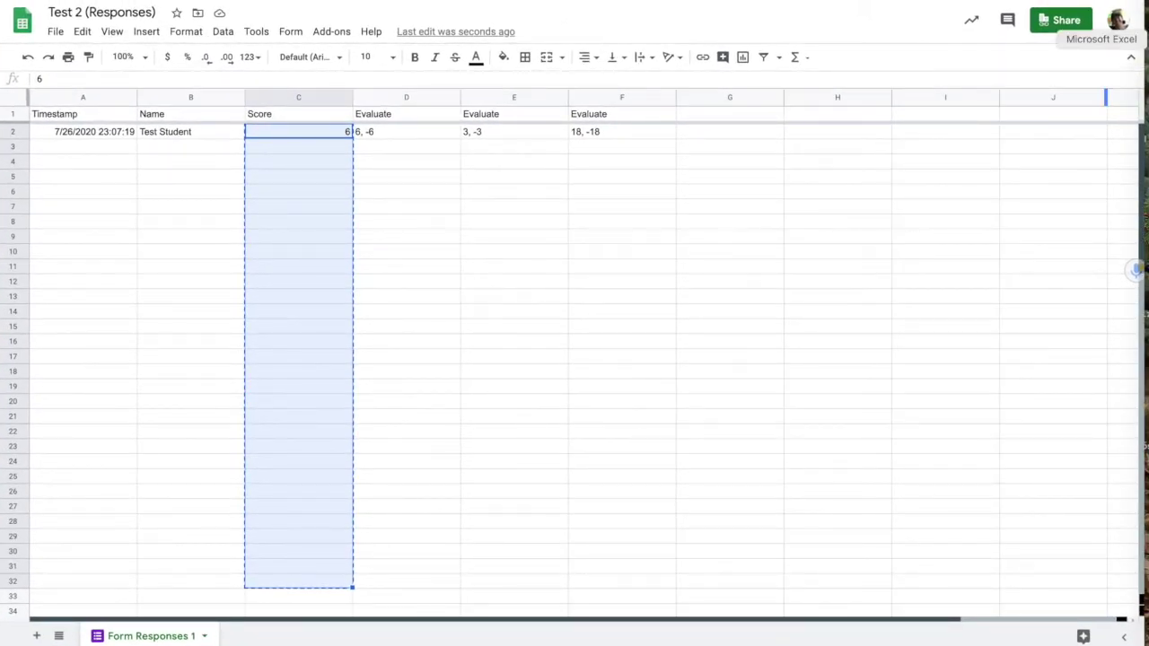
{"action": "left_click", "coordinate": [1141, 40]}
Paste the copied score 6 into Test Student's Test 2 cell in Excel.
{"action": "left_click", "coordinate": [446, 128]}
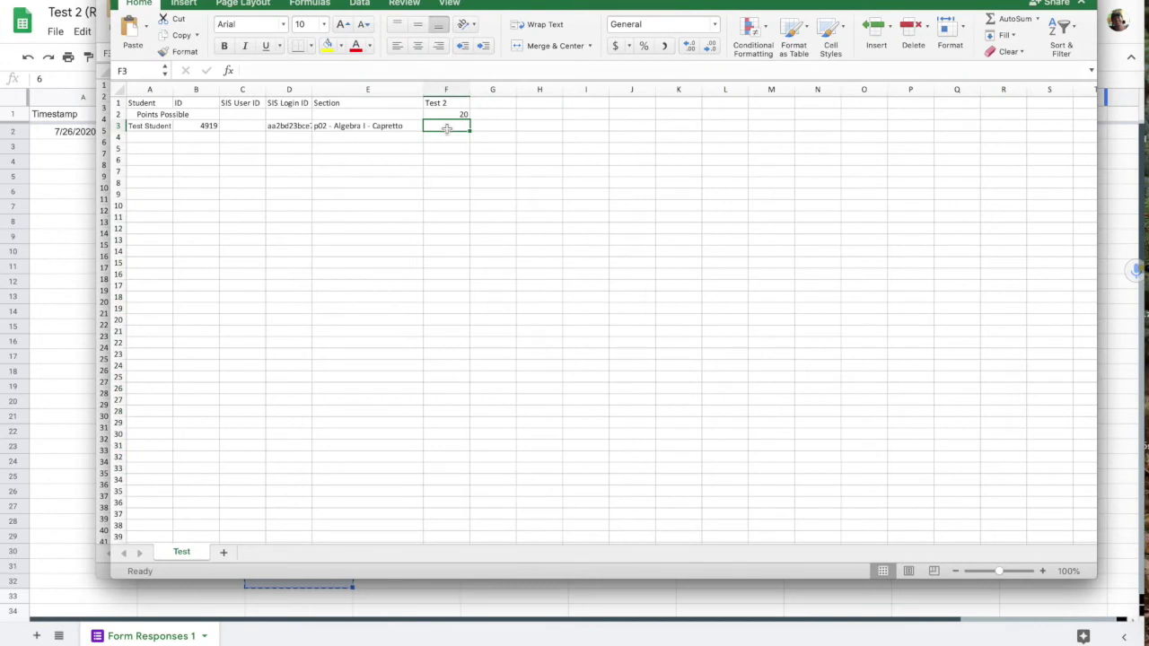
{"action": "key", "text": "super+v"}
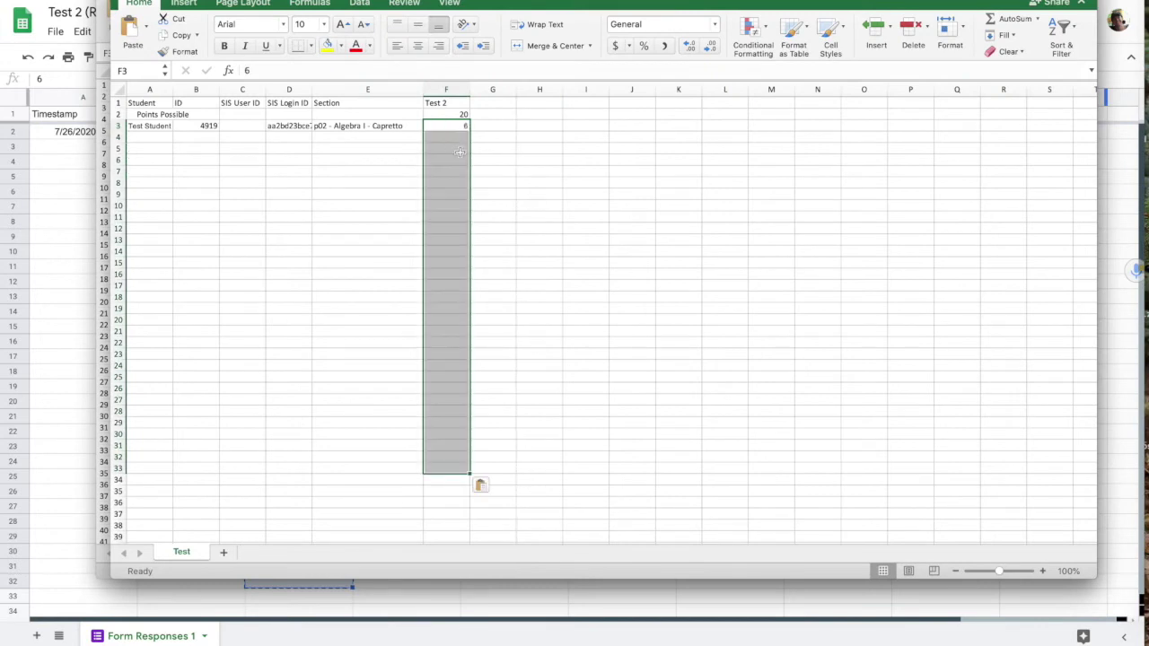
{"action": "left_click", "coordinate": [501, 173]}
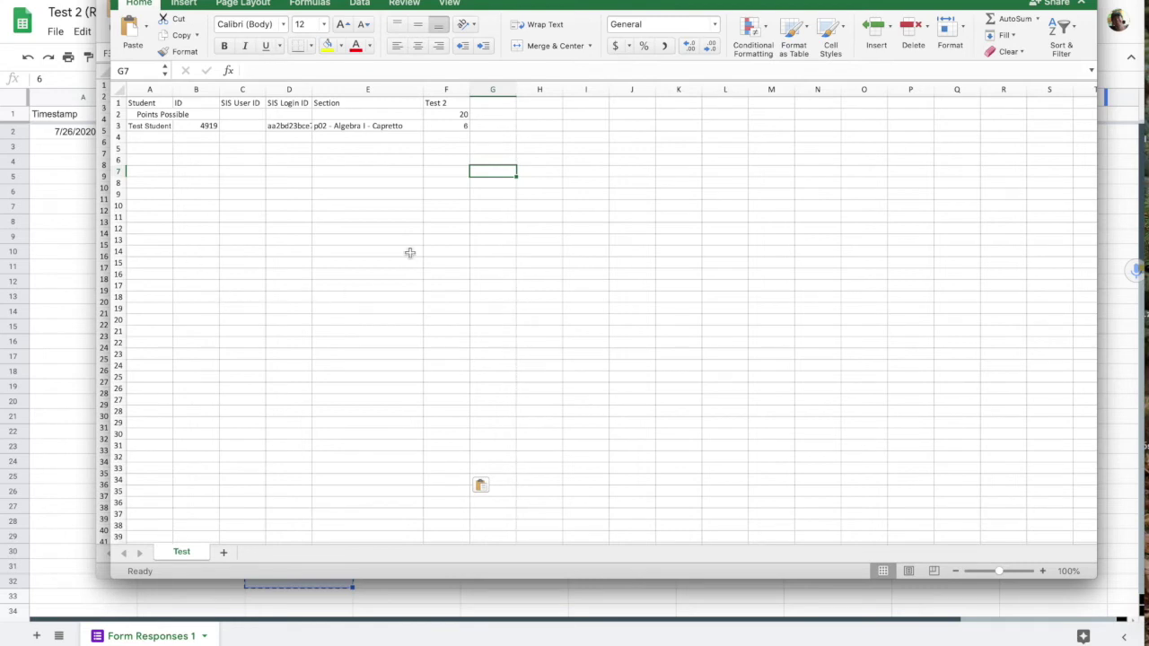
Change Test 2's points possible to 6 and save the gradebook, keeping CSV format.
{"action": "left_click", "coordinate": [461, 115]}
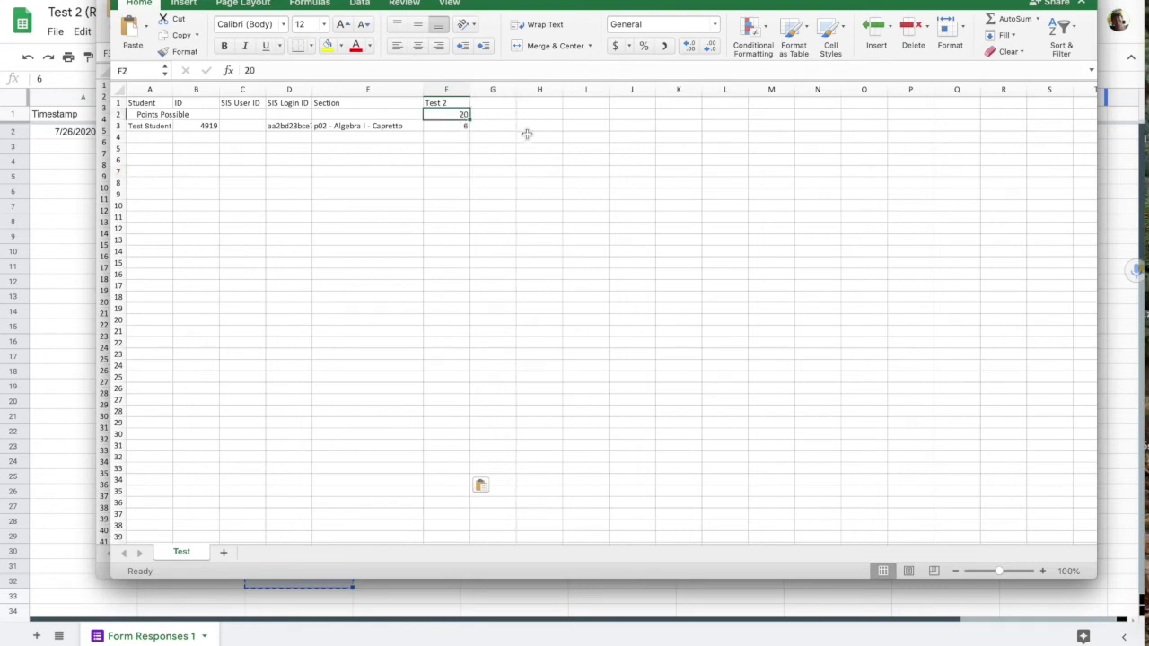
{"action": "type", "text": "6"}
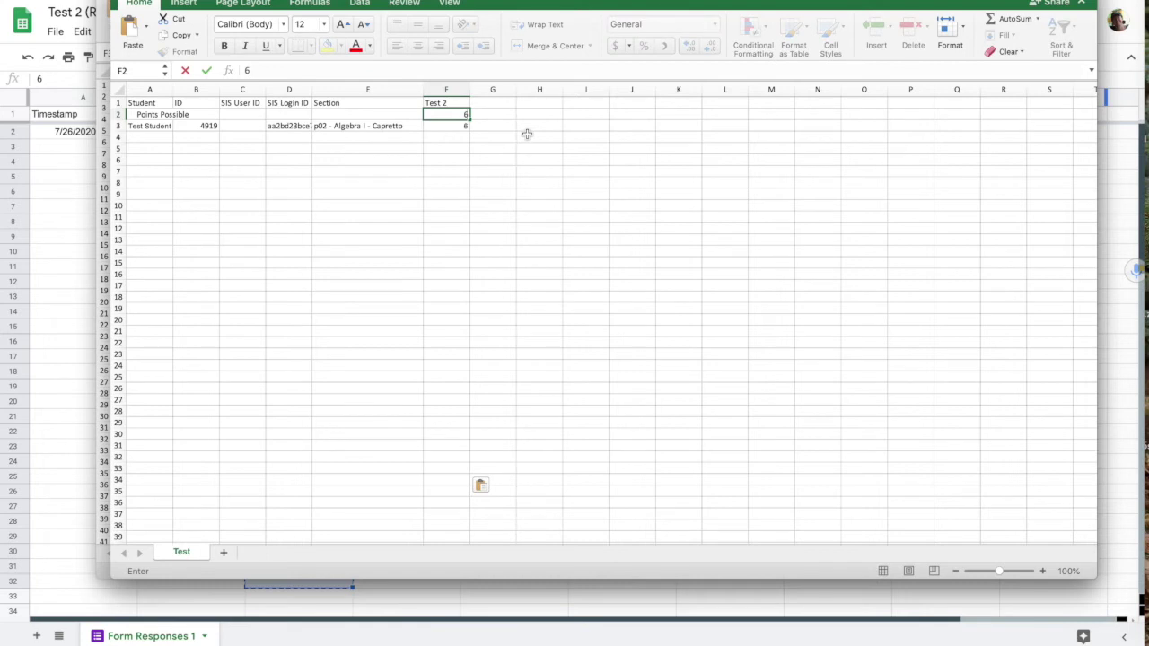
{"action": "key", "text": "Return"}
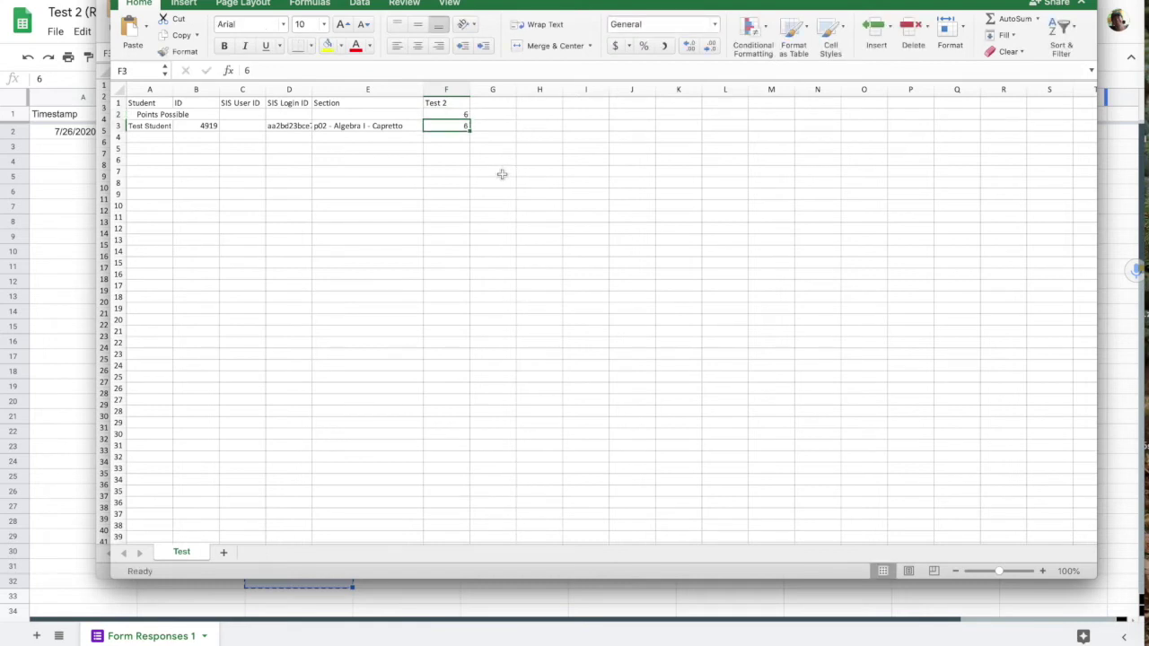
{"action": "key", "text": "super+s"}
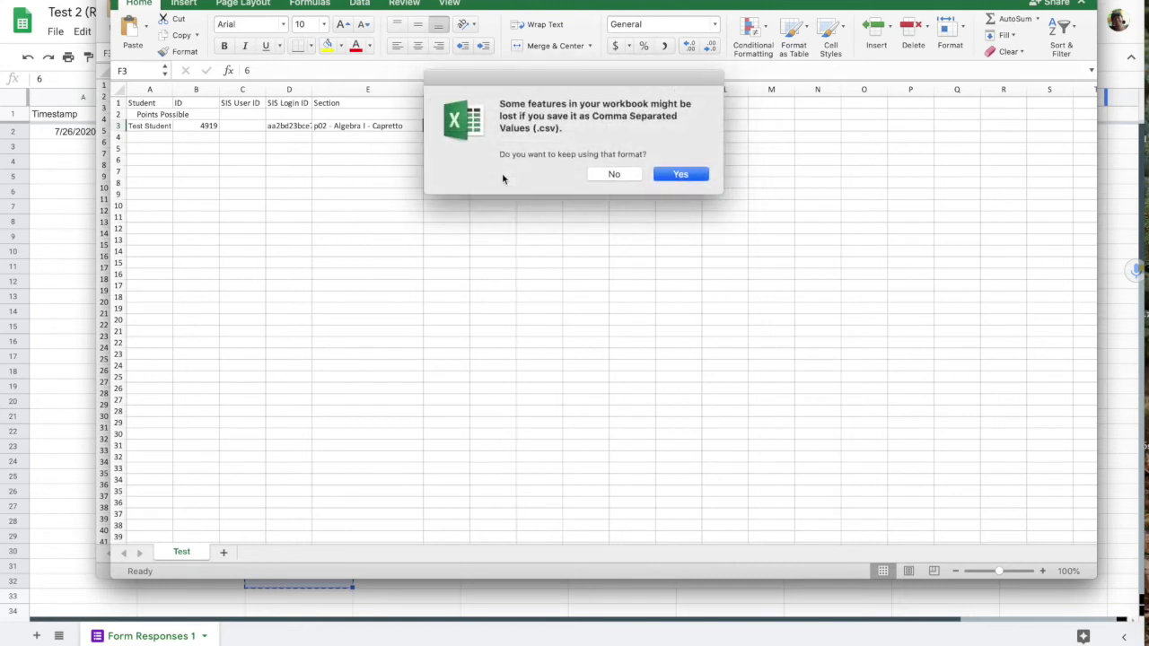
{"action": "left_click", "coordinate": [679, 175]}
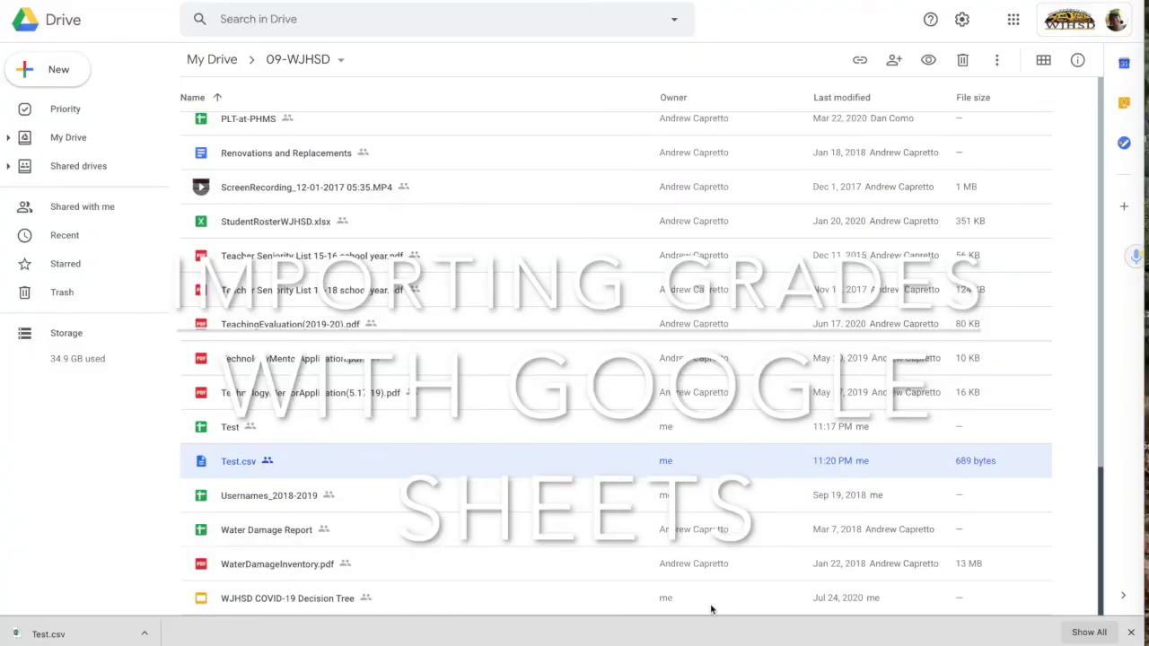
Open Test.csv from Google Drive as a Google Sheets spreadsheet.
{"action": "double_click", "coordinate": [238, 463]}
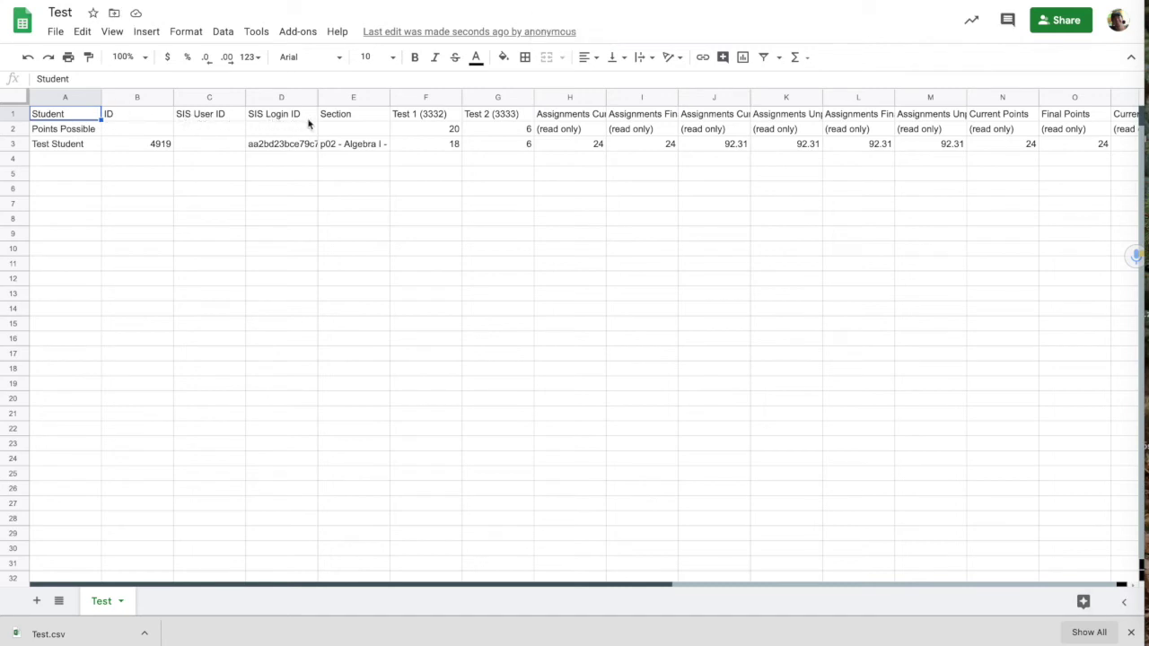
Delete all gradebook columns after Section (F through Z).
{"action": "left_click_drag", "start_coordinate": [428, 99], "coordinate": [1103, 99]}
{"action": "right_click", "coordinate": [576, 146]}
{"action": "left_click", "coordinate": [597, 204]}
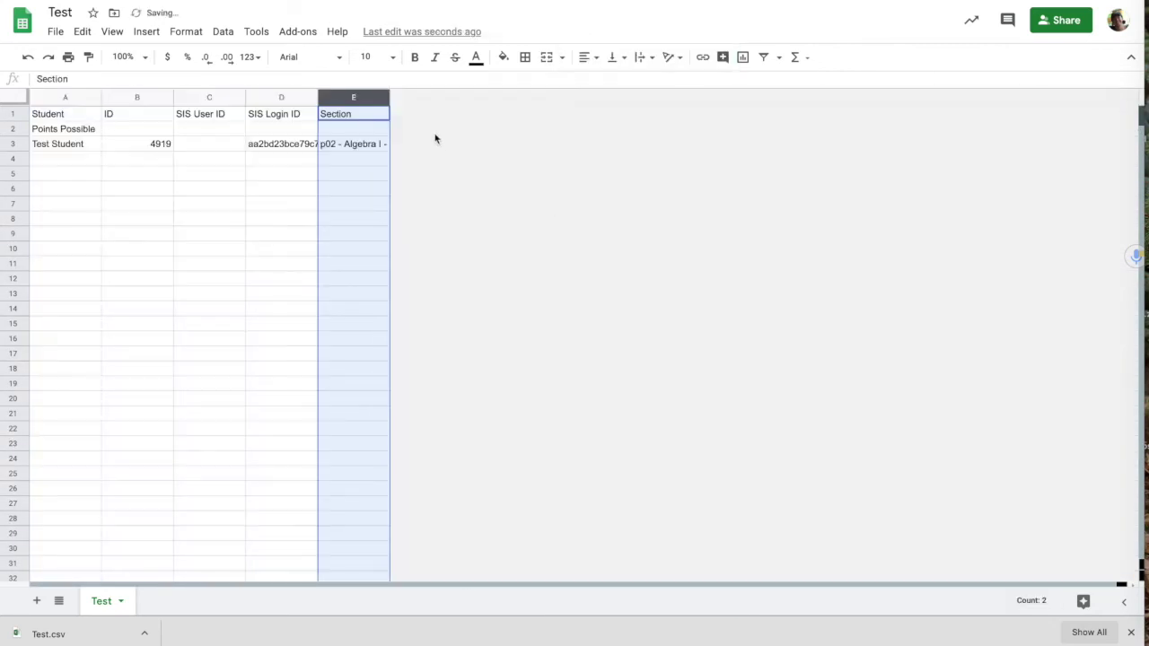
{"action": "left_click", "coordinate": [370, 191]}
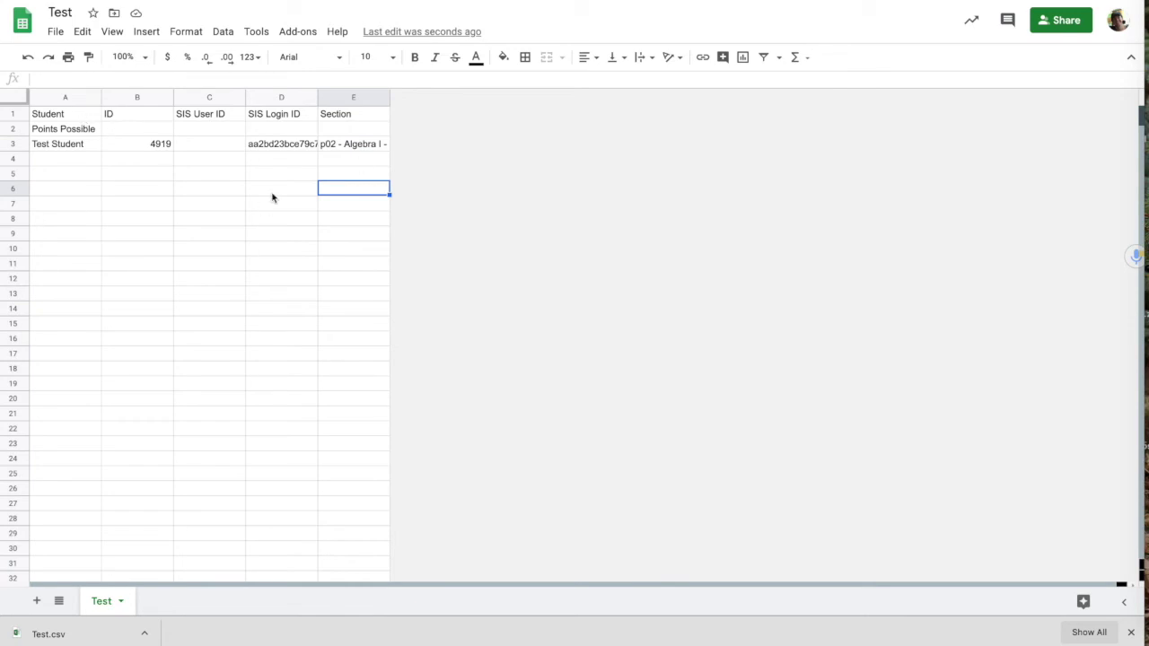
Copy the student info A1:E3 into a new Sheet3 in Test 2 (Responses).
{"action": "left_click_drag", "start_coordinate": [78, 113], "coordinate": [333, 143]}
{"action": "key", "text": "ctrl+c"}
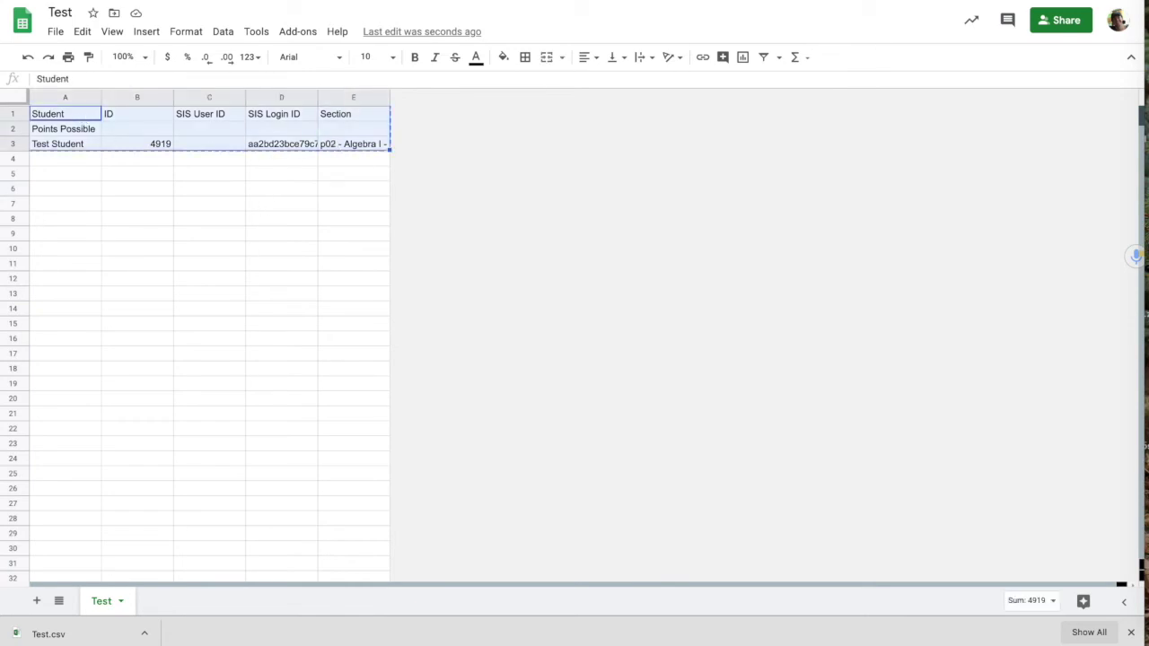
{"action": "key", "text": "ctrl+Tab"}
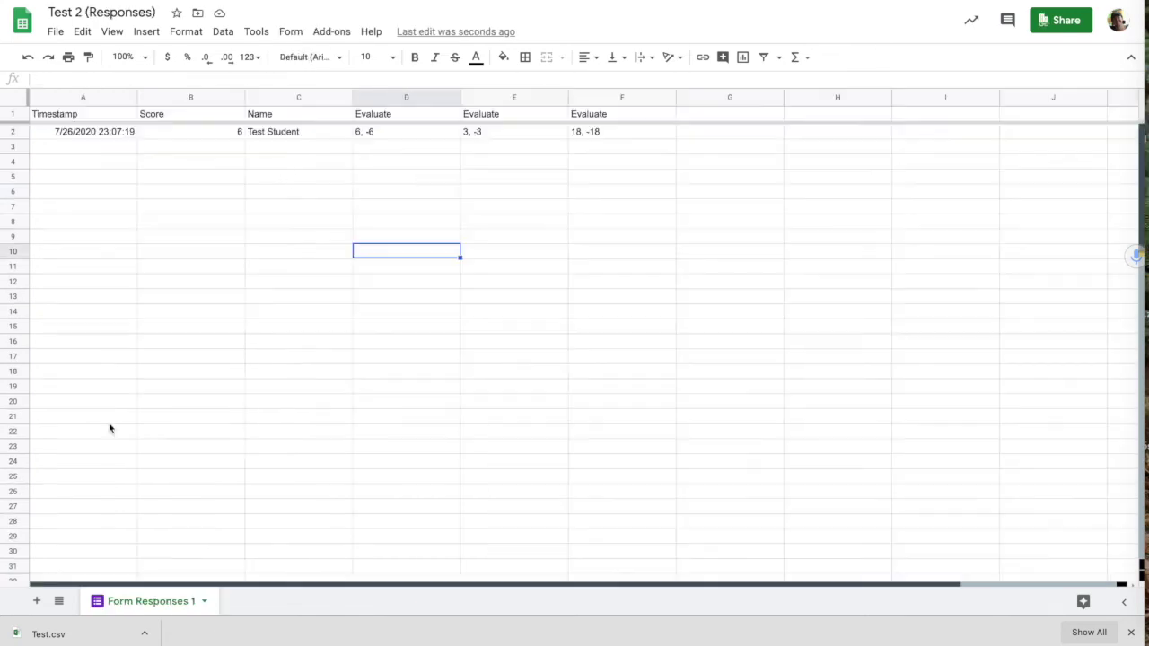
{"action": "left_click", "coordinate": [36, 601]}
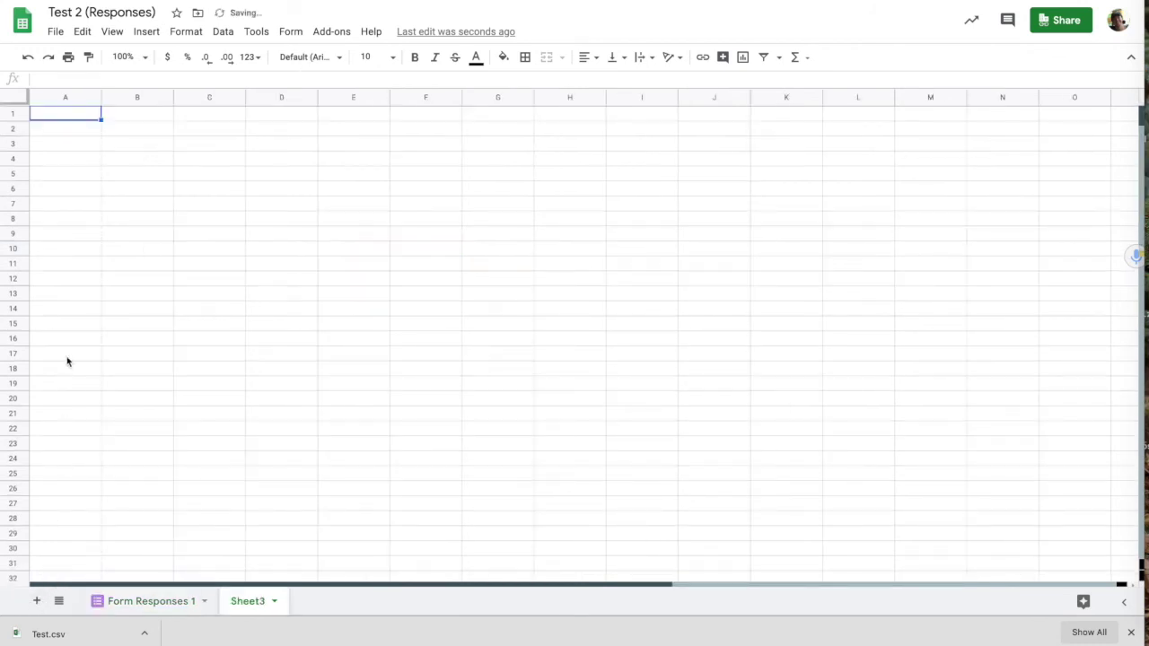
{"action": "key", "text": "ctrl+v"}
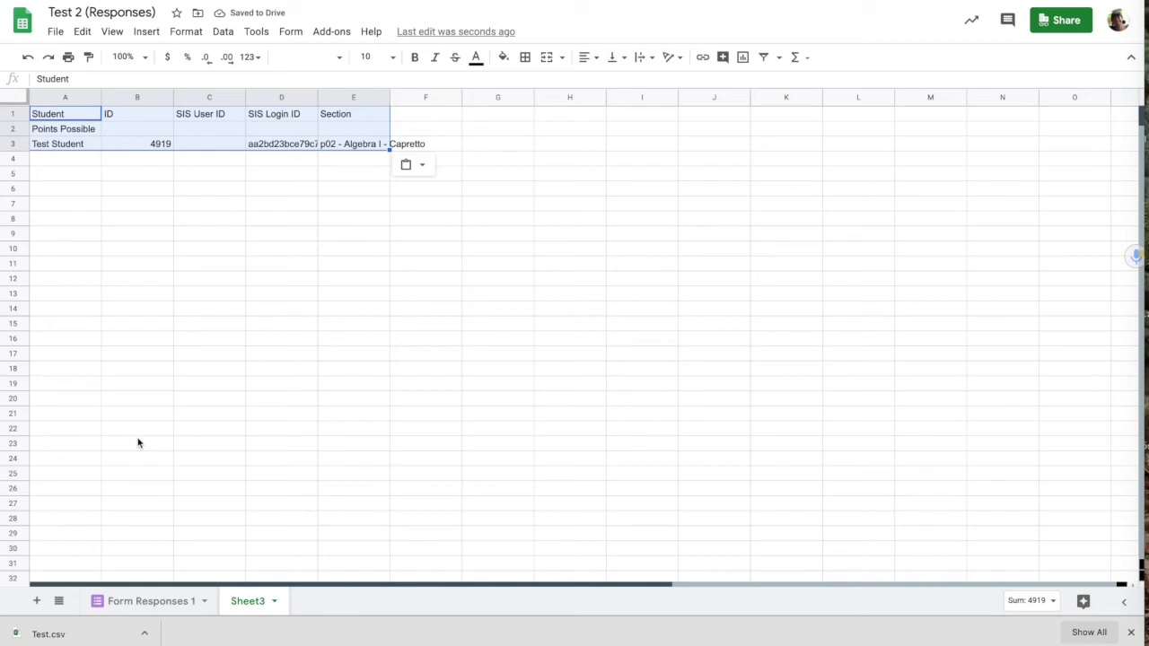
Copy the respondents' names from Form Responses 1 into the Student column starting at A3.
{"action": "left_click_drag", "start_coordinate": [66, 146], "coordinate": [90, 460]}
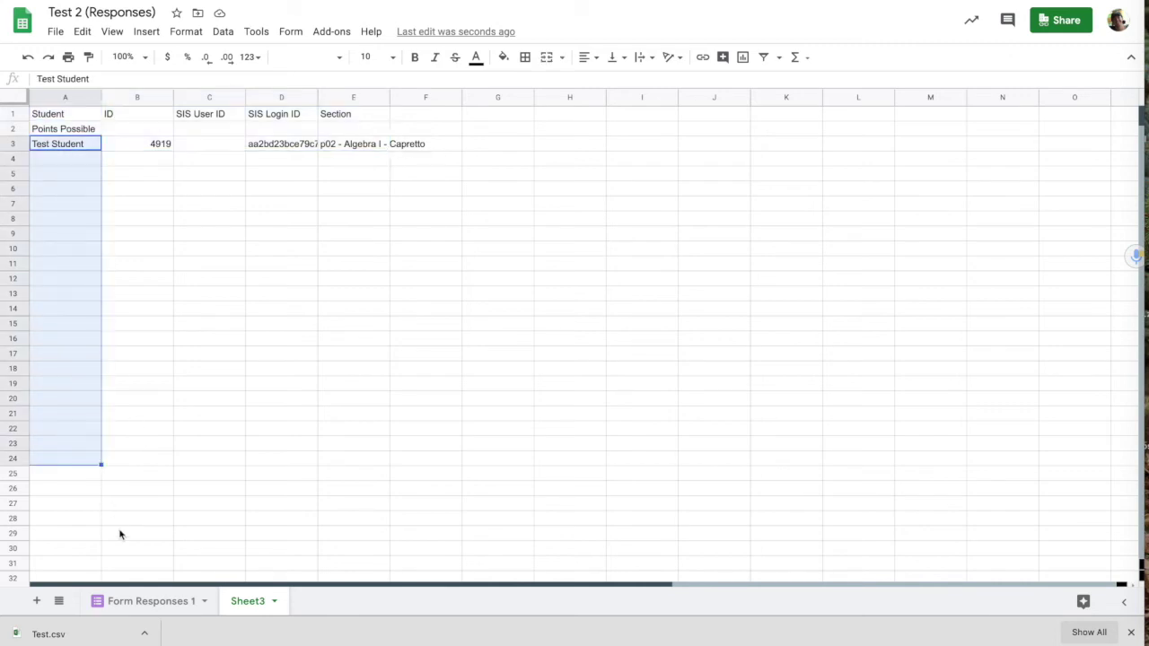
{"action": "left_click", "coordinate": [143, 601]}
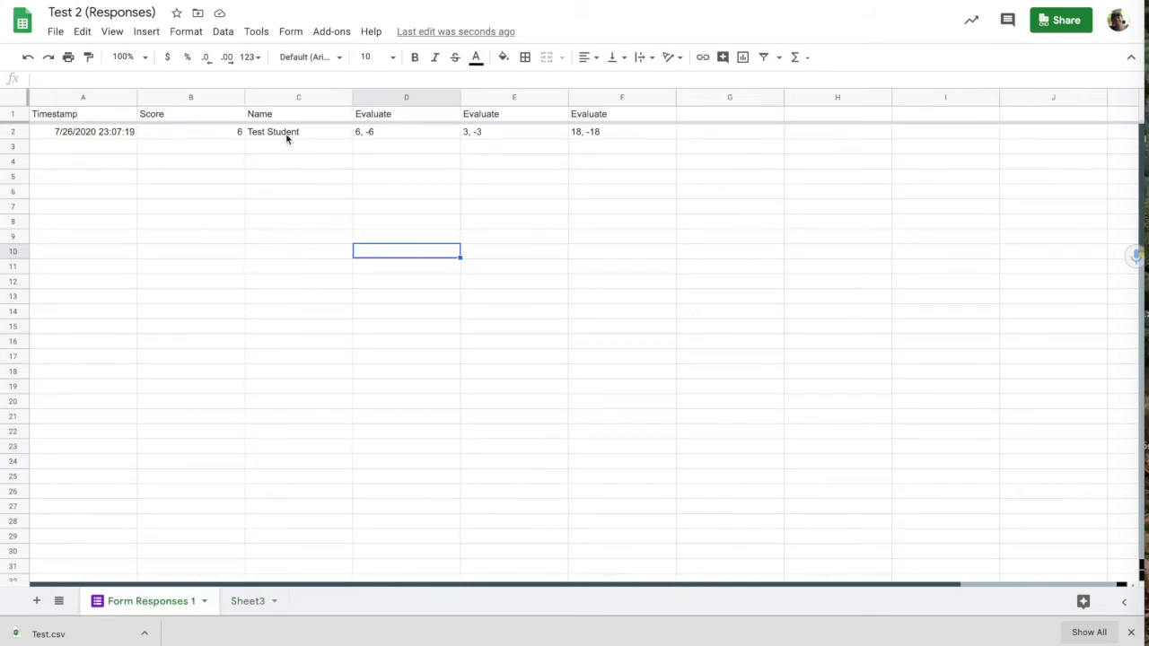
{"action": "left_click_drag", "start_coordinate": [288, 138], "coordinate": [322, 537]}
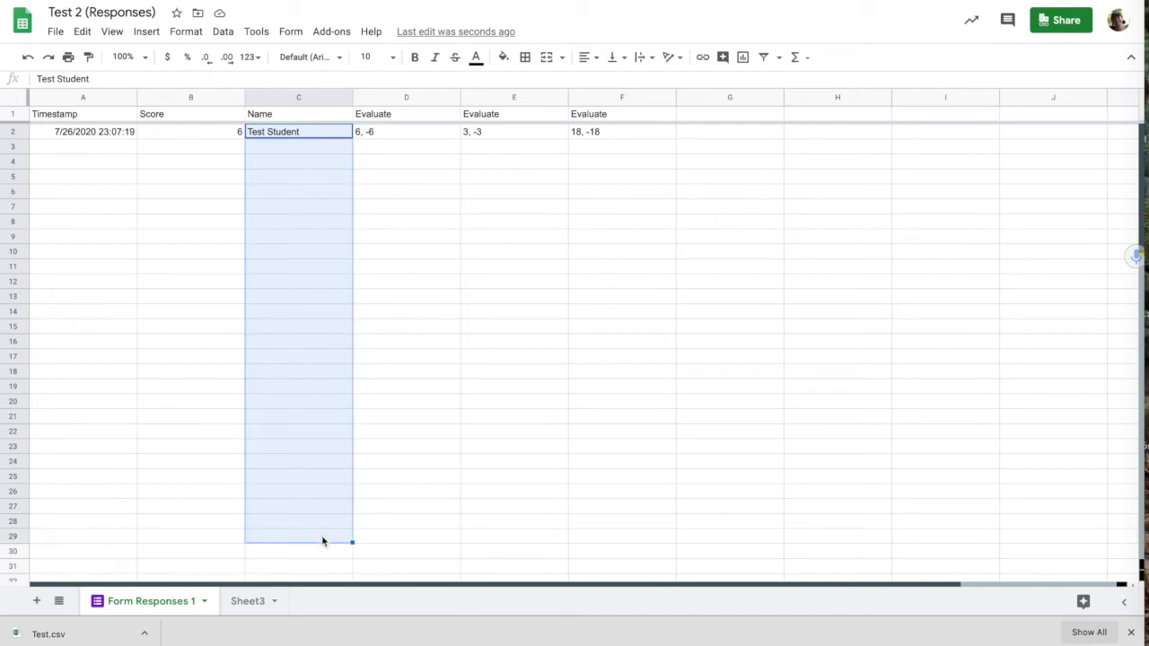
{"action": "key", "text": "ctrl+c"}
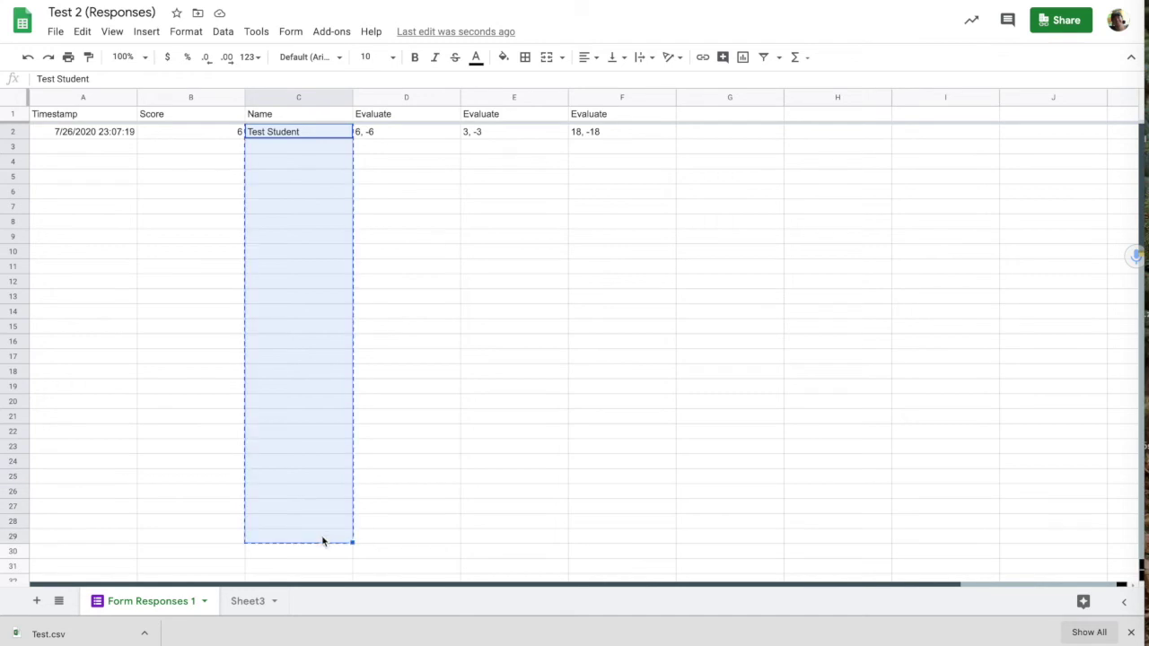
{"action": "left_click", "coordinate": [242, 603]}
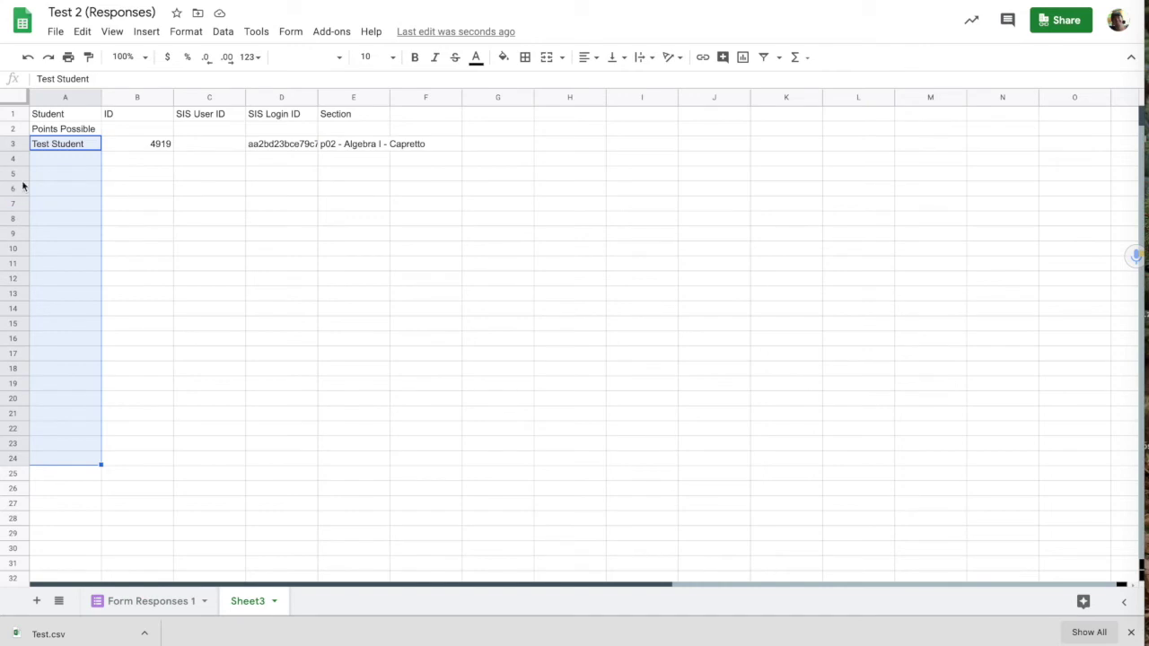
{"action": "left_click", "coordinate": [54, 145]}
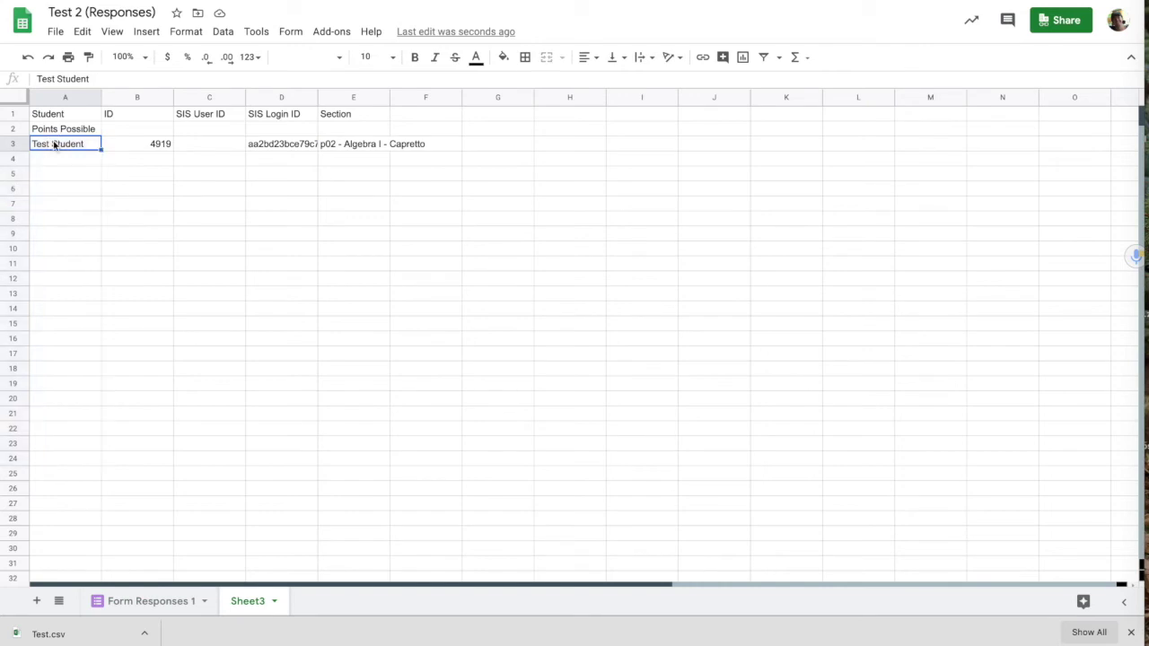
{"action": "key", "text": "ctrl+v"}
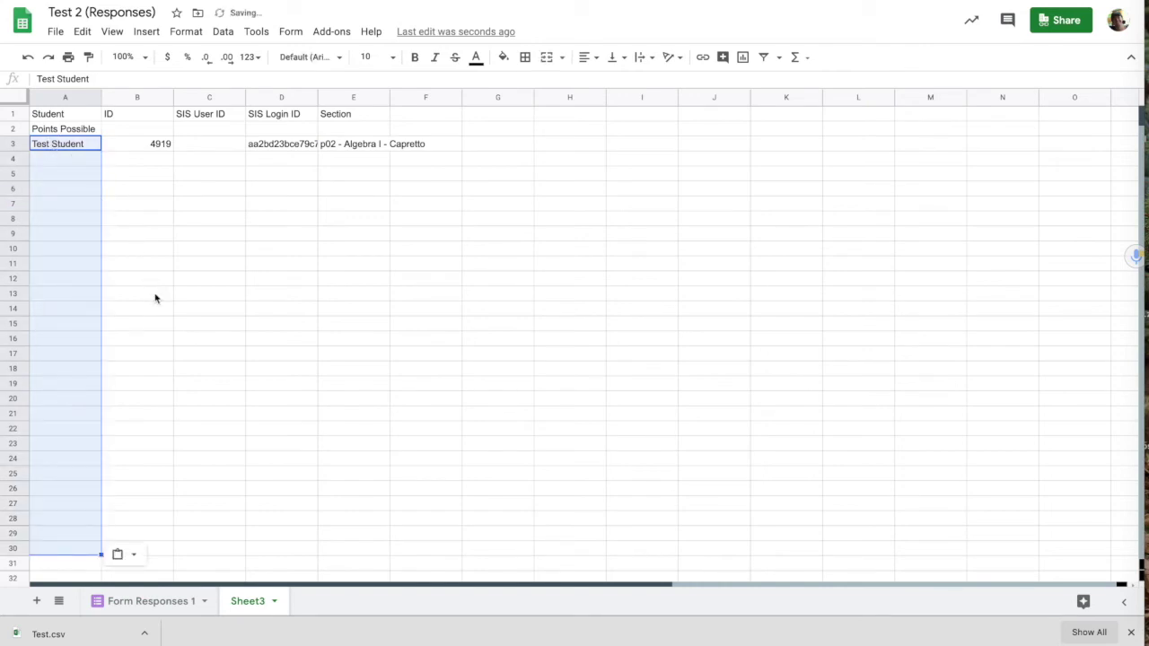
Format the score in Form Responses 1 cell B2 as a whole Number, showing 6.
{"action": "left_click", "coordinate": [149, 603]}
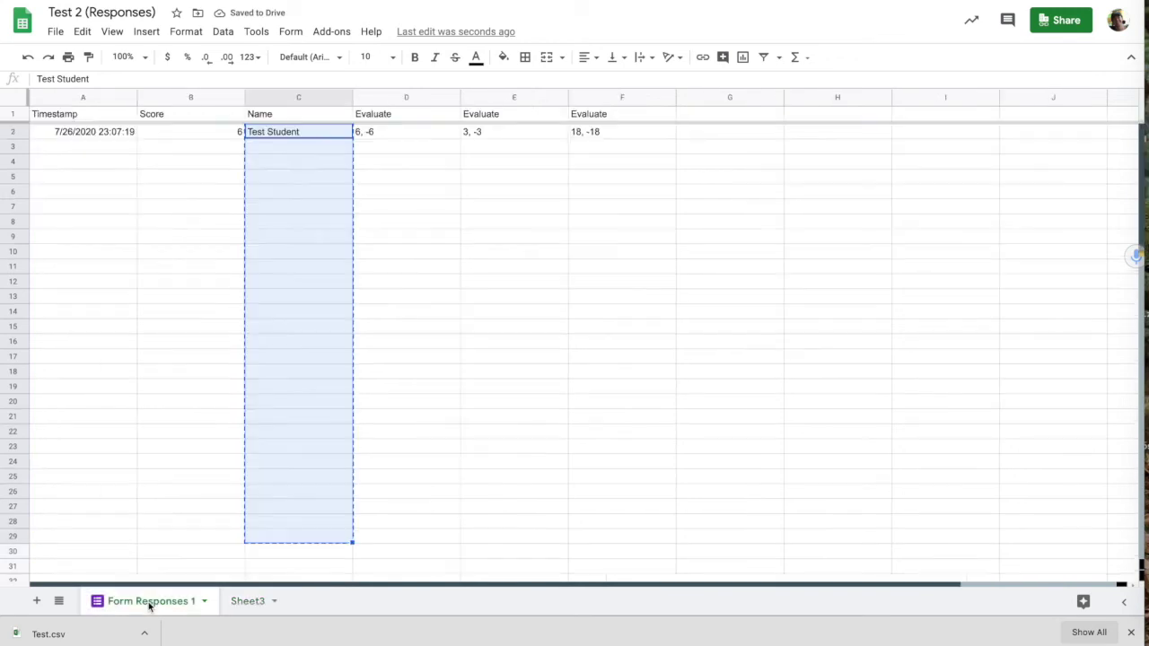
{"action": "left_click", "coordinate": [227, 136]}
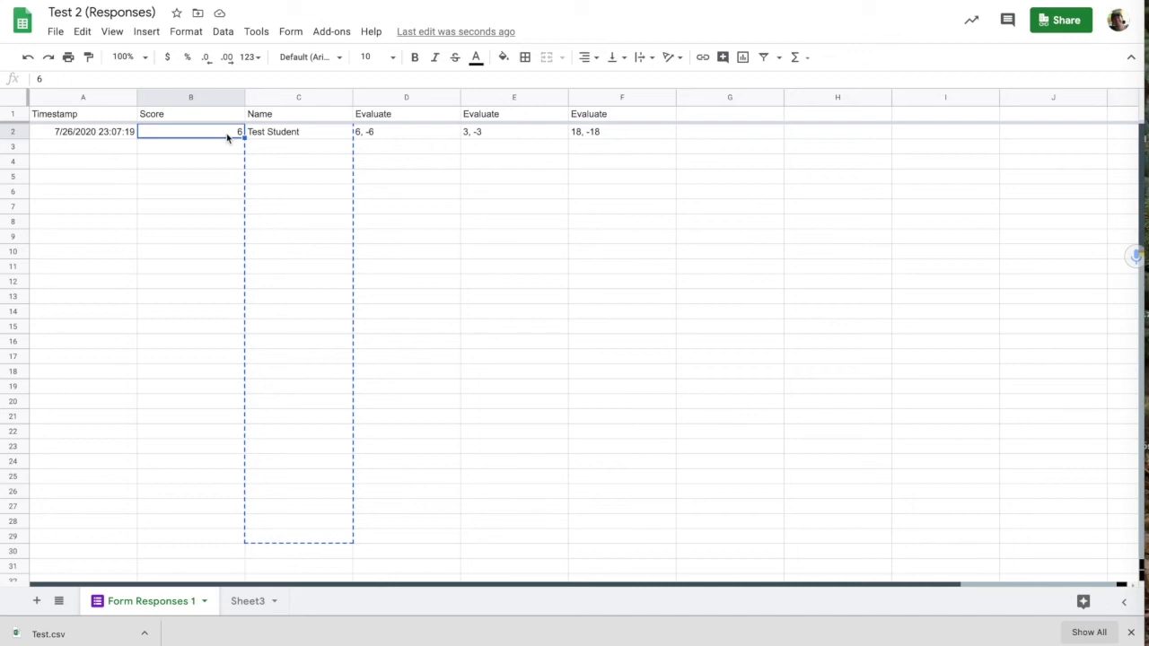
{"action": "left_click", "coordinate": [255, 57]}
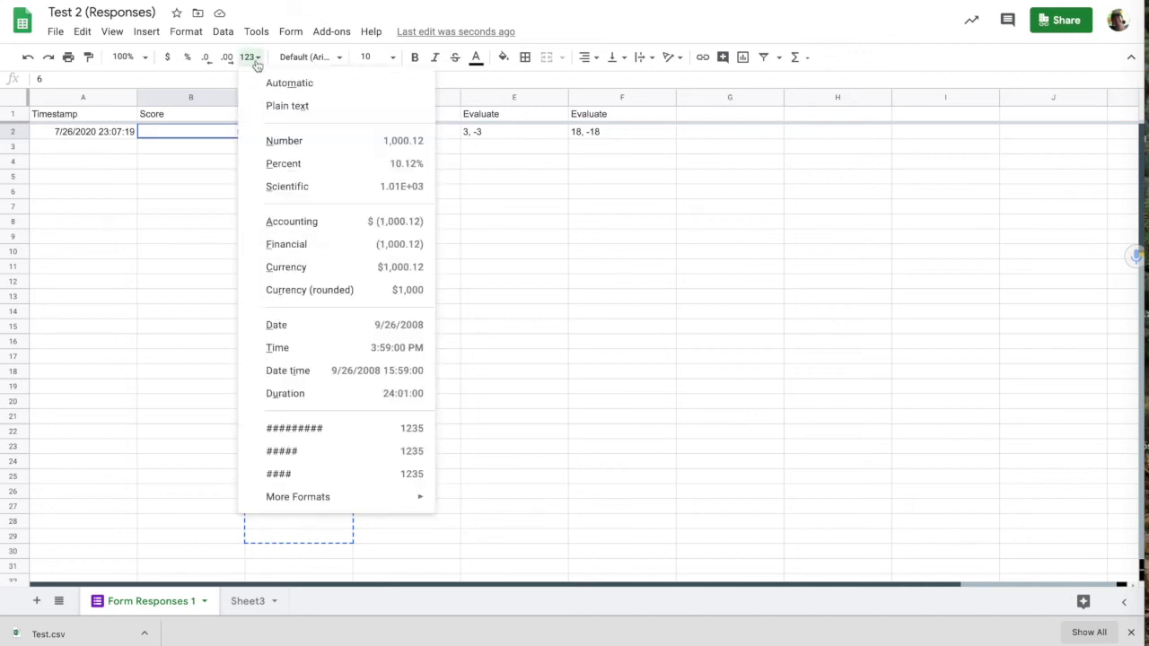
{"action": "left_click", "coordinate": [278, 141]}
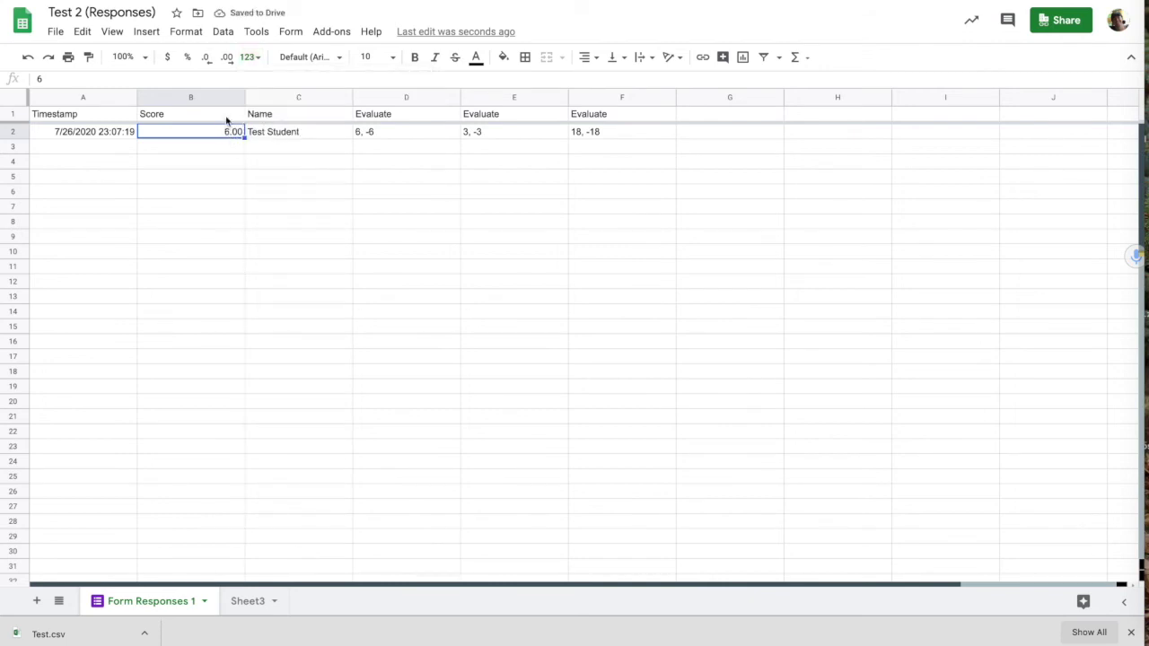
{"action": "left_click", "coordinate": [207, 57]}
{"action": "left_click", "coordinate": [230, 161]}
Copy the Score column B2:B23 and return to Sheet3.
{"action": "left_click", "coordinate": [235, 134]}
{"action": "mouse_move", "coordinate": [236, 134]}
{"action": "left_mouse_down"}
{"action": "mouse_move", "coordinate": [233, 313]}
{"action": "mouse_move", "coordinate": [246, 383]}
{"action": "mouse_move", "coordinate": [235, 454]}
{"action": "left_mouse_up"}
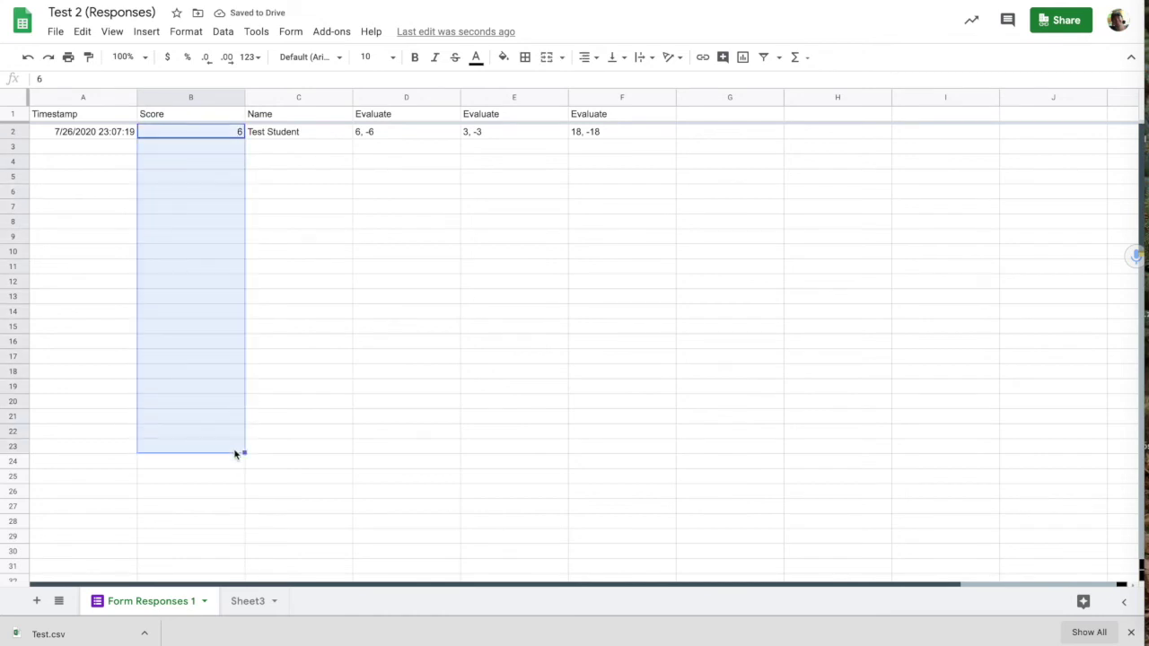
{"action": "key", "text": "ctrl+c"}
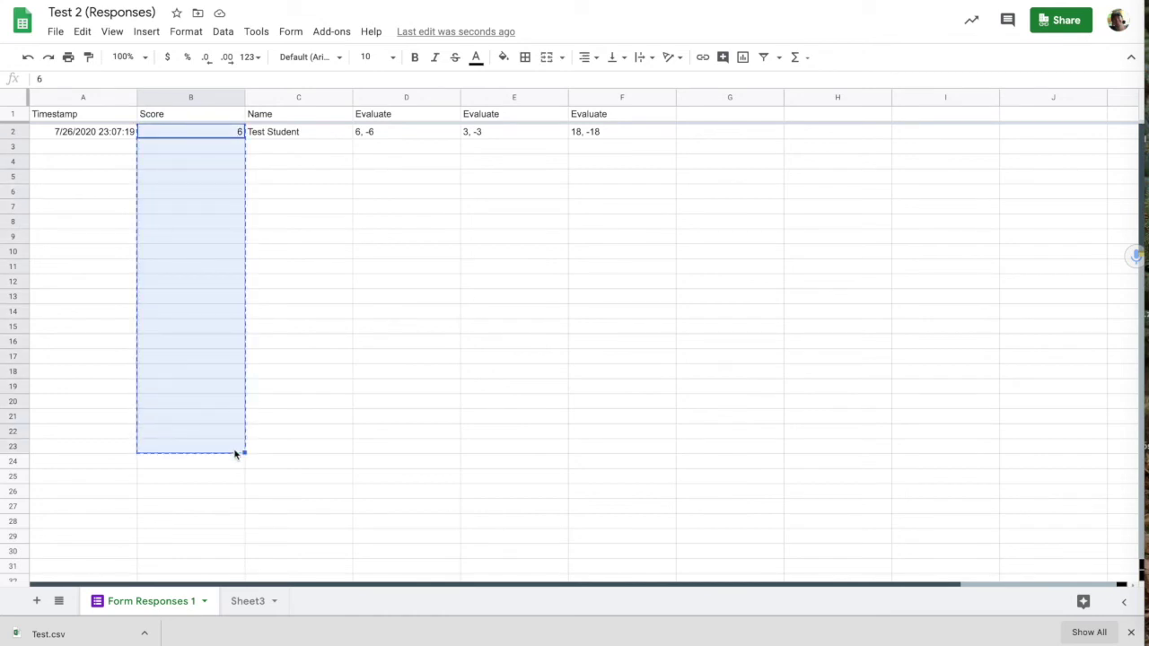
{"action": "left_click", "coordinate": [248, 601]}
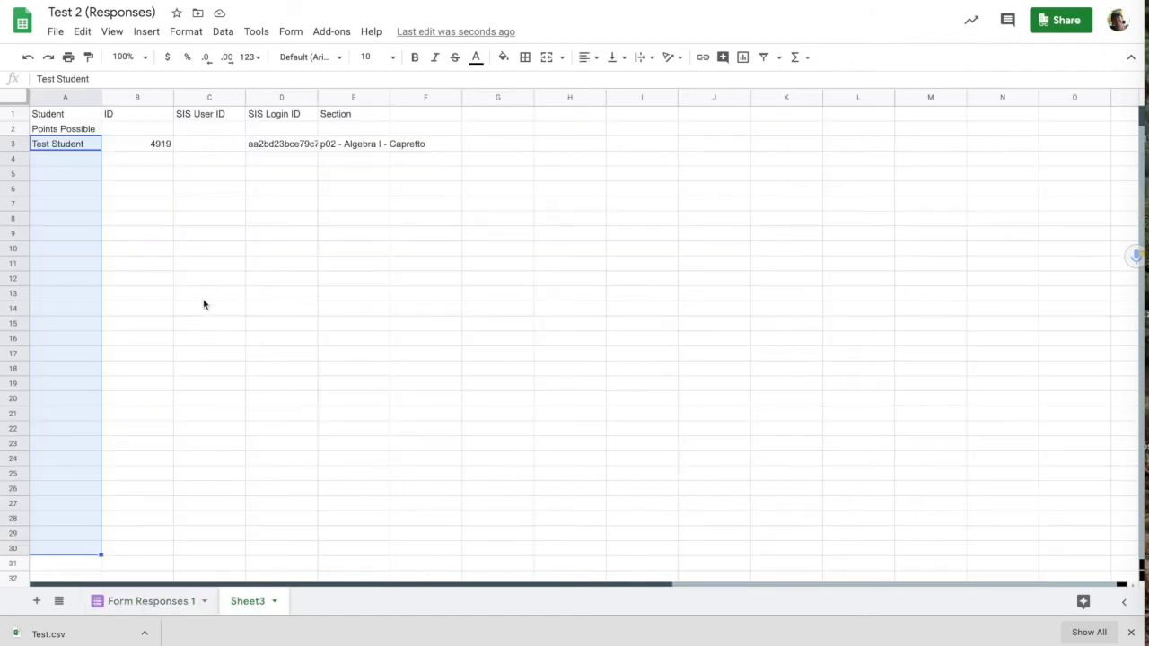
Widen column E and paste the score 6 into cell F3.
{"action": "left_click_drag", "start_coordinate": [390, 97], "coordinate": [437, 98]}
{"action": "left_click", "coordinate": [463, 146]}
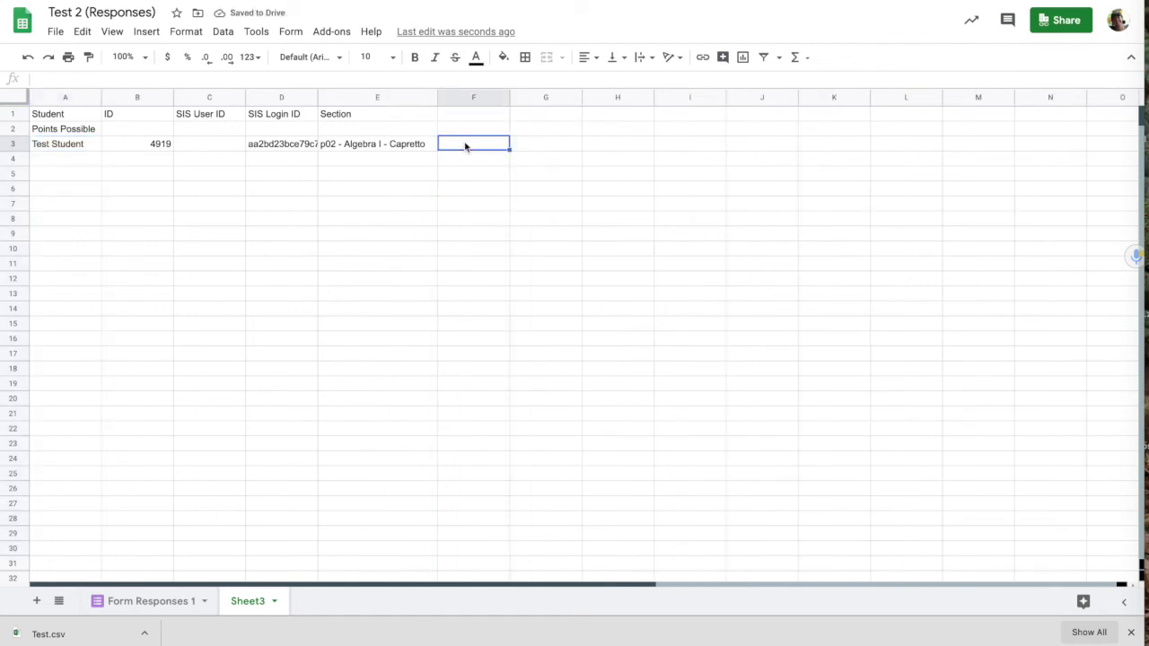
{"action": "key", "text": "ctrl+v"}
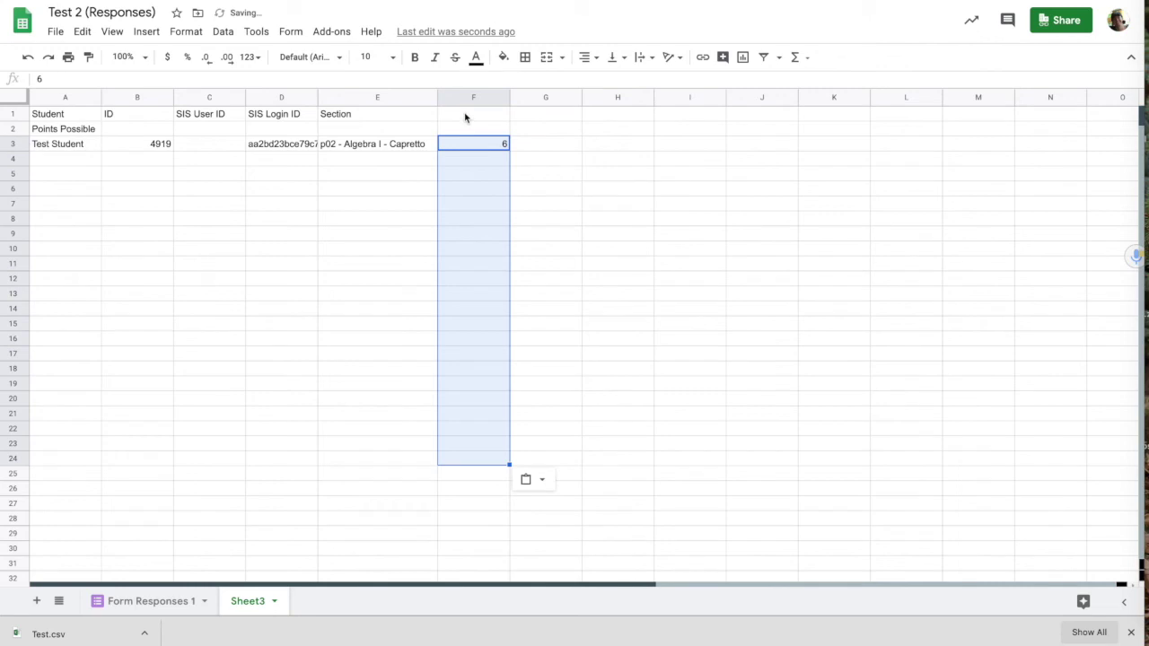
Head column F 'Test on Square Roots' and enter 6 as its points possible in F2.
{"action": "left_click", "coordinate": [465, 116]}
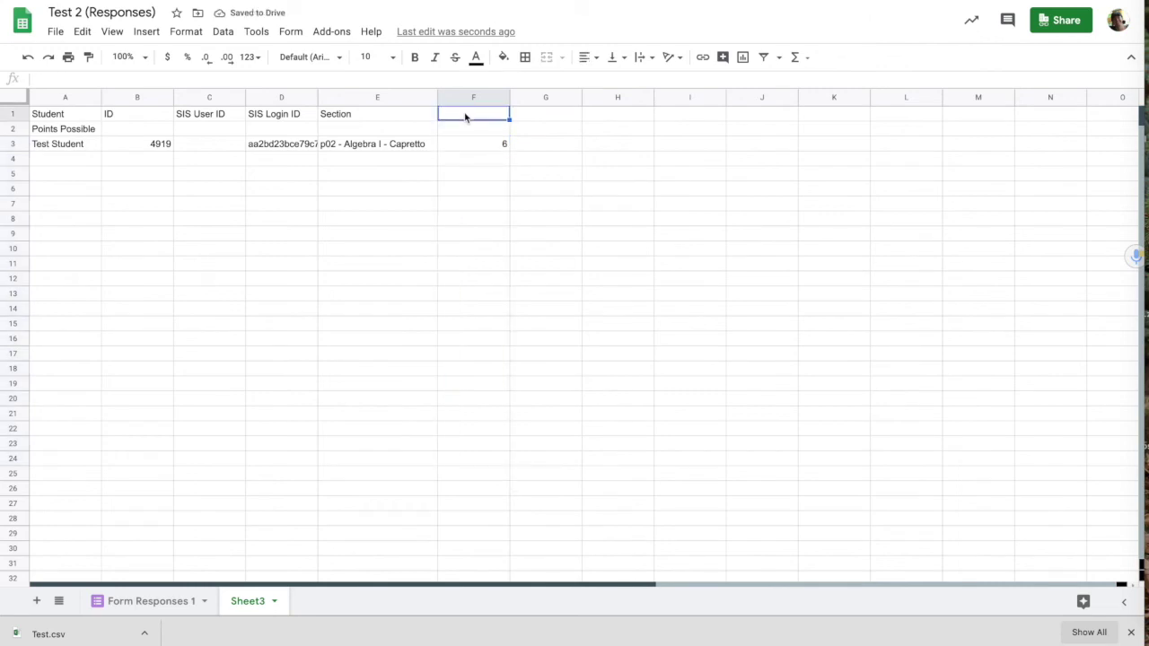
{"action": "type", "text": "Test on"}
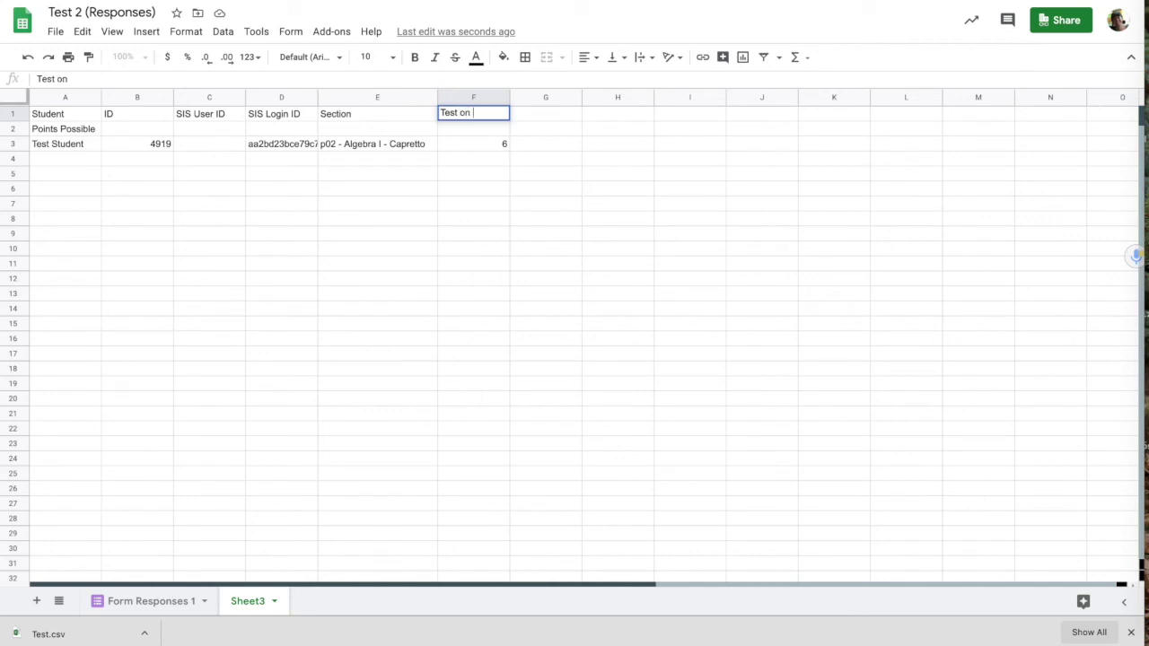
{"action": "type", "text": " Square Roots"}
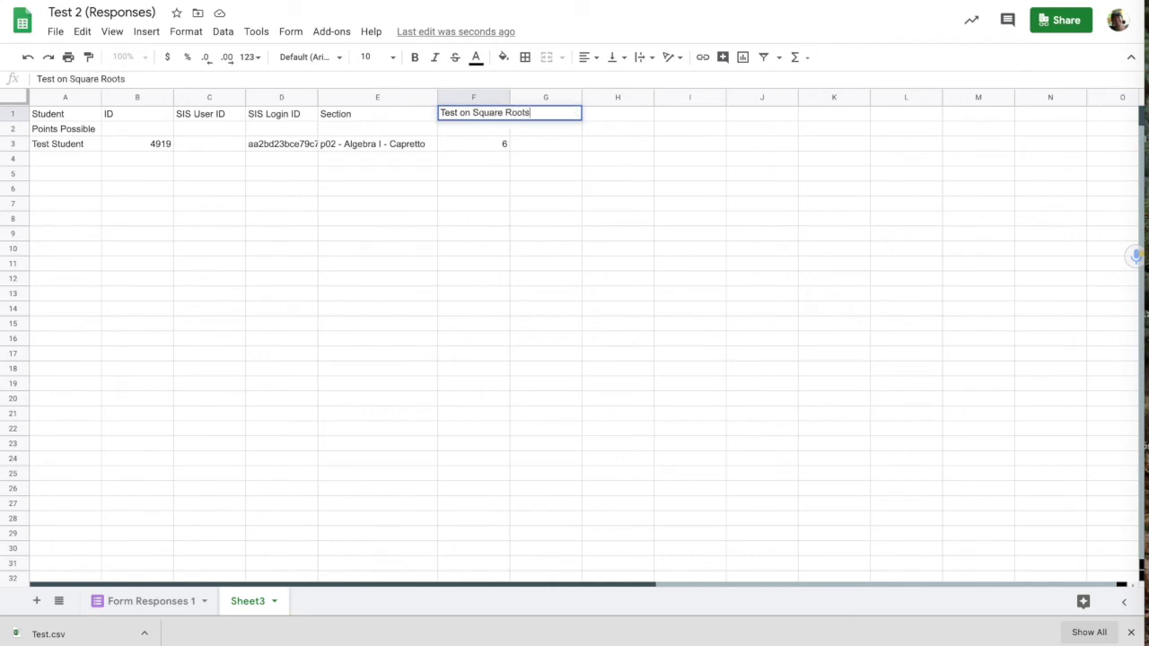
{"action": "key", "text": "Return"}
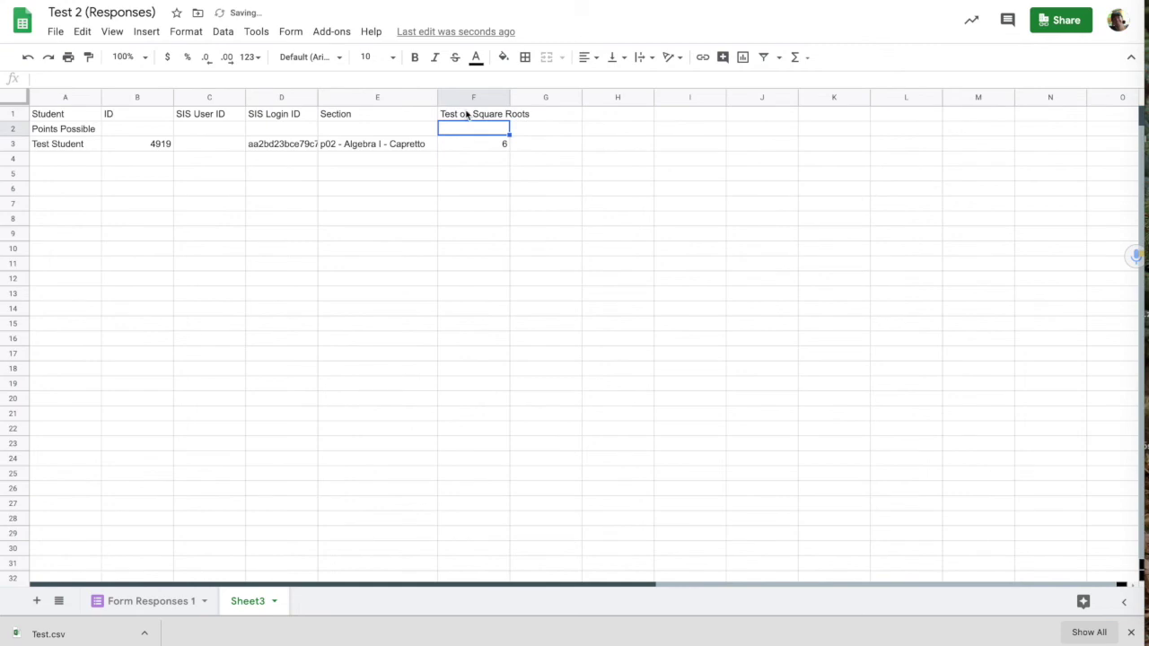
{"action": "left_click_drag", "start_coordinate": [51, 128], "coordinate": [437, 125]}
{"action": "left_click", "coordinate": [477, 129]}
{"action": "type", "text": "6"}
{"action": "key", "text": "Return"}
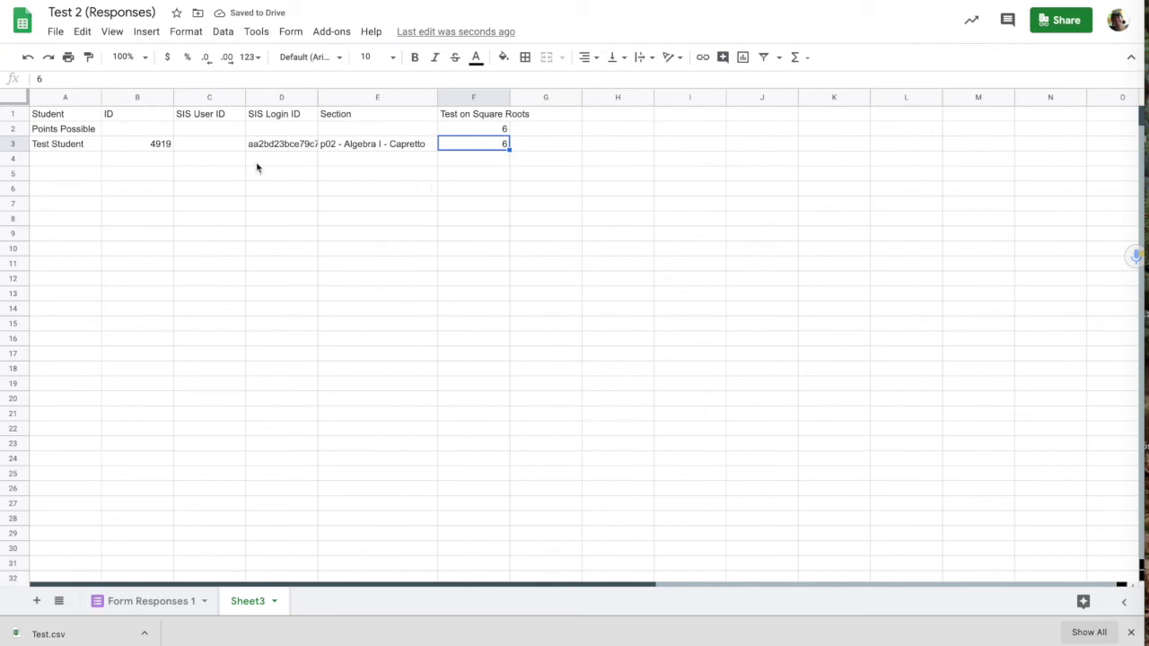
Download Sheet3 as comma-separated values into the Google Drive 02-Math Department folder.
{"action": "left_click", "coordinate": [55, 33]}
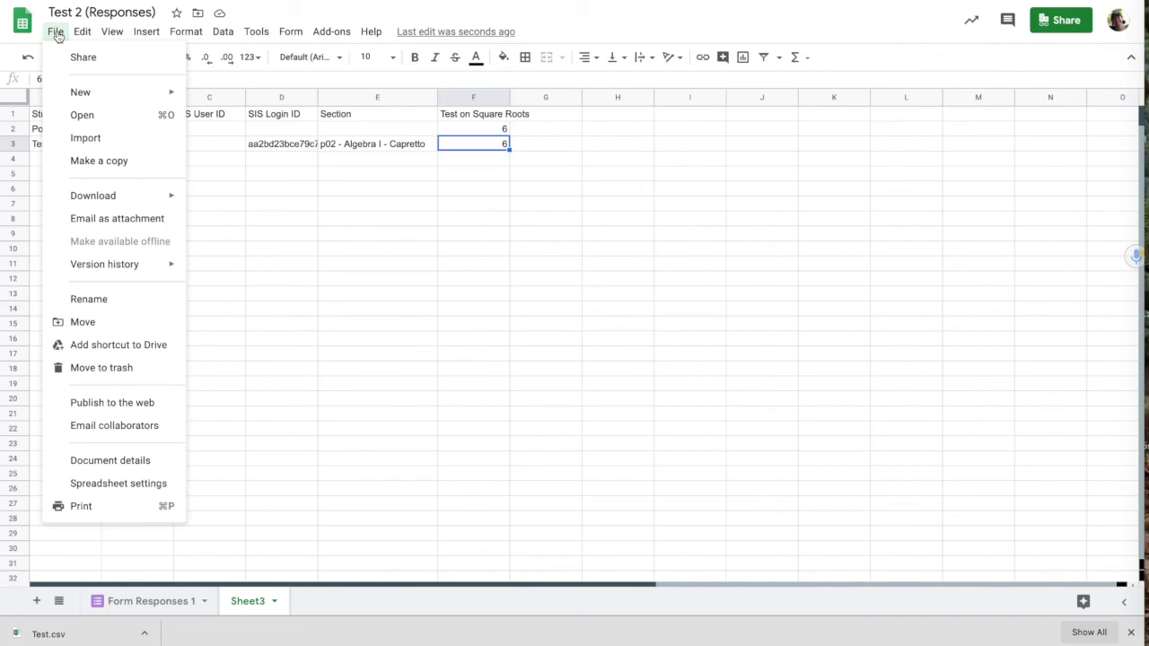
{"action": "mouse_move", "coordinate": [113, 204]}
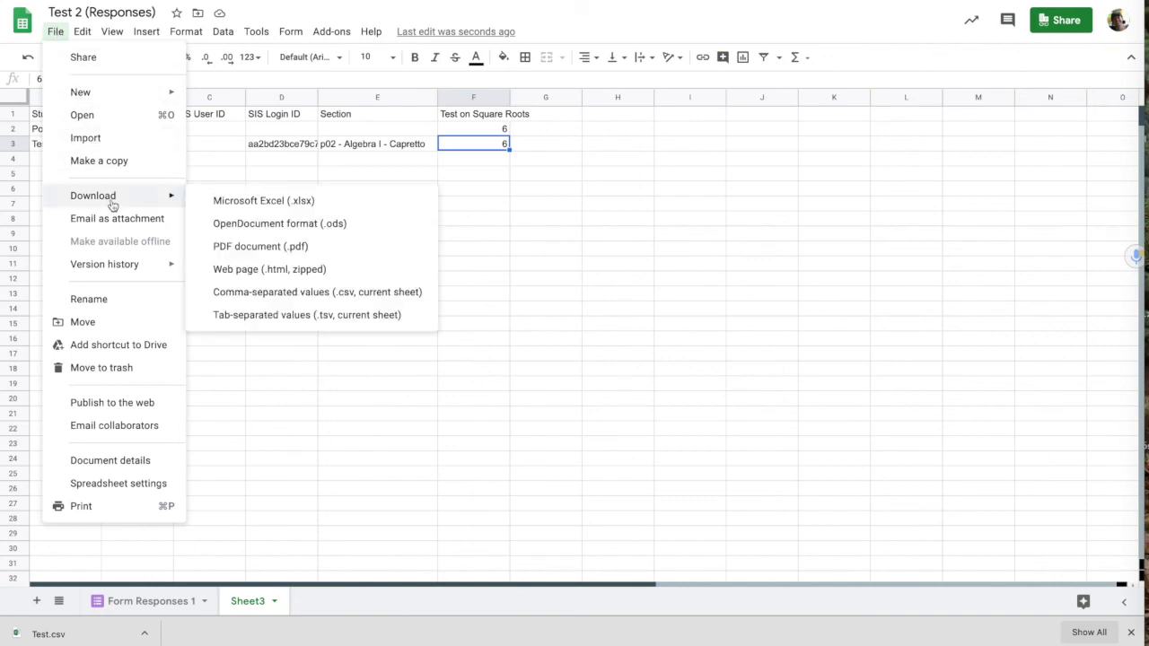
{"action": "left_click", "coordinate": [320, 293]}
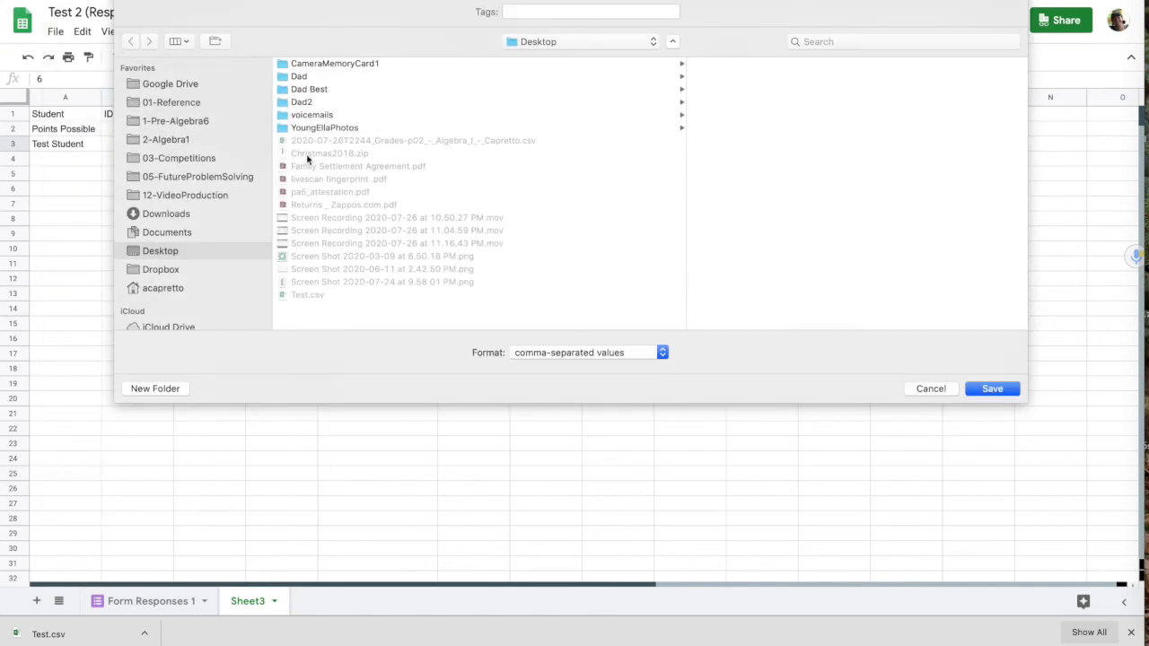
{"action": "left_click", "coordinate": [188, 85]}
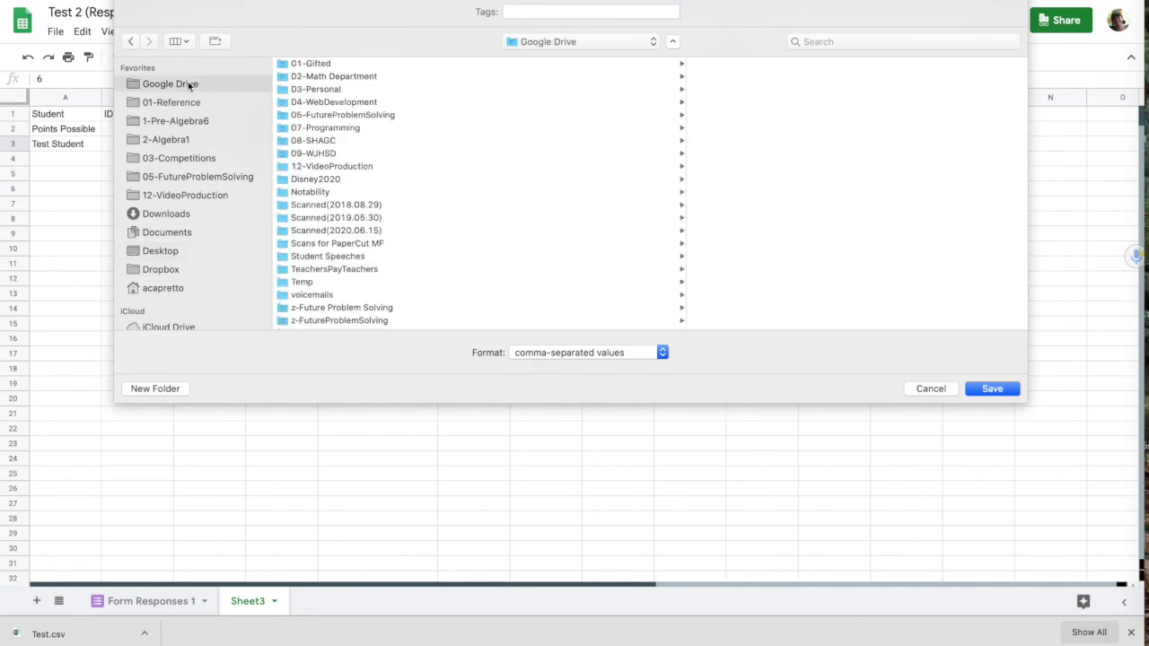
{"action": "left_click", "coordinate": [336, 77]}
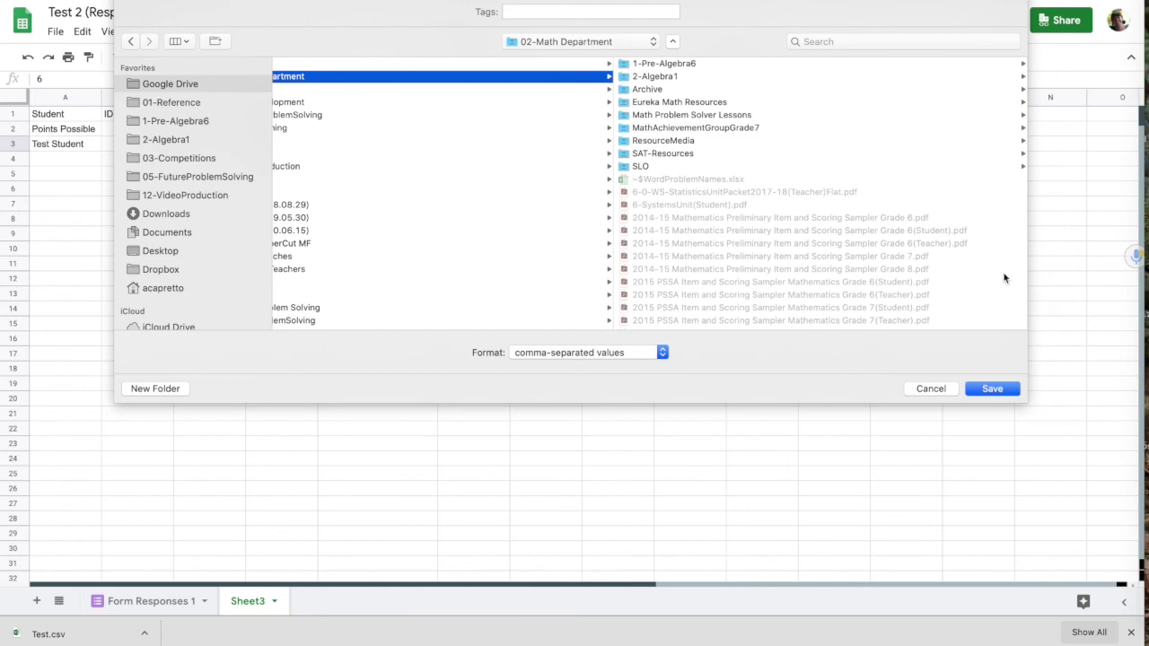
{"action": "left_click", "coordinate": [991, 389]}
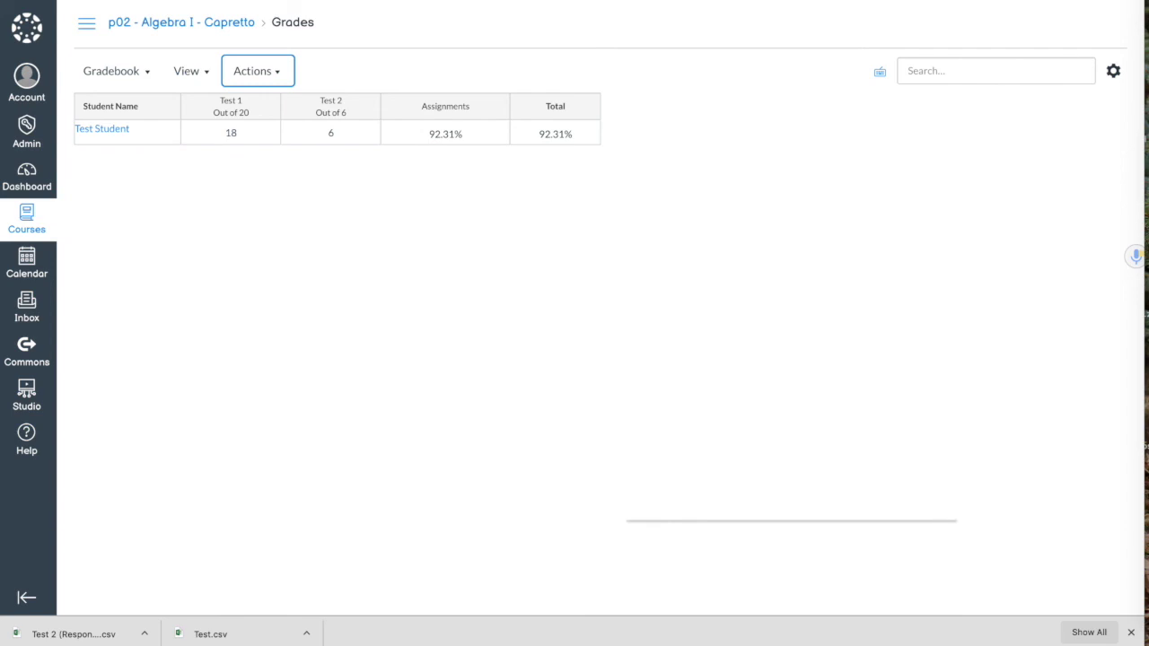
Import Test 2 (Responses) - Sheet3.csv from 02-Math Department into the Algebra I gradebook.
{"action": "left_click", "coordinate": [275, 79]}
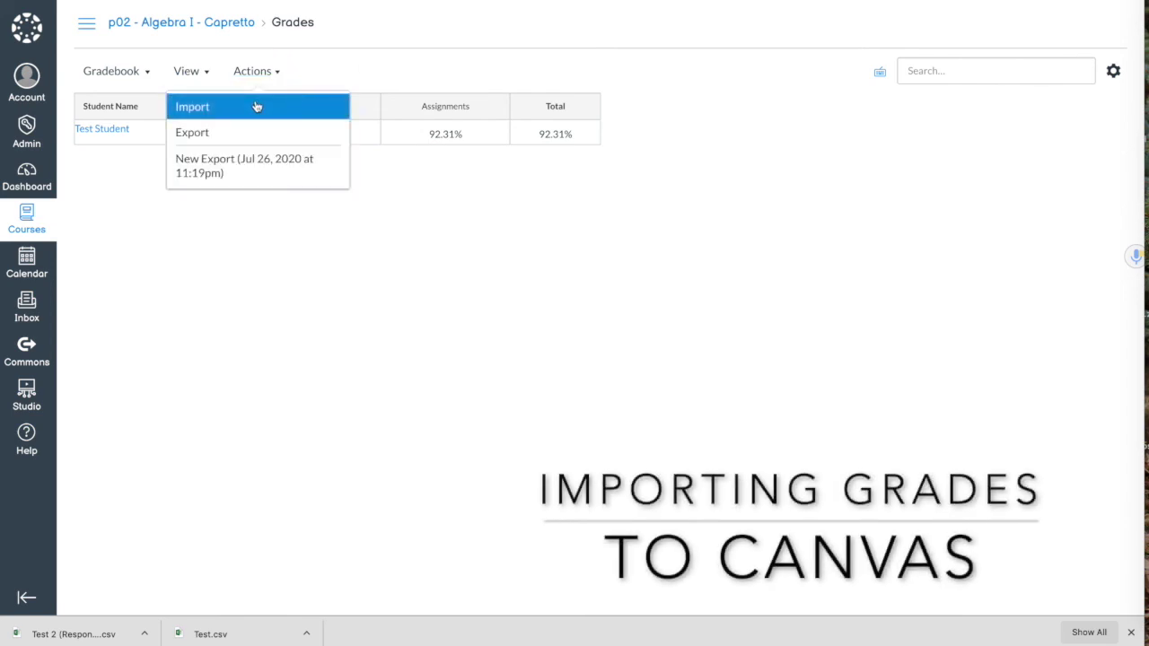
{"action": "left_click", "coordinate": [257, 107]}
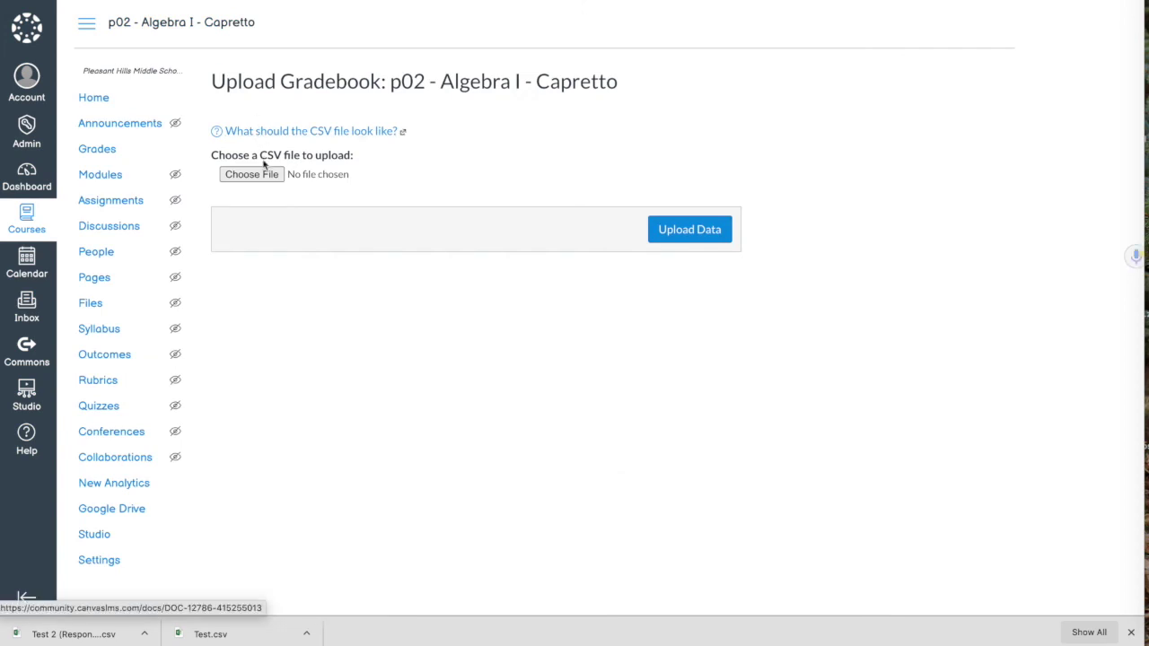
{"action": "left_click", "coordinate": [265, 175]}
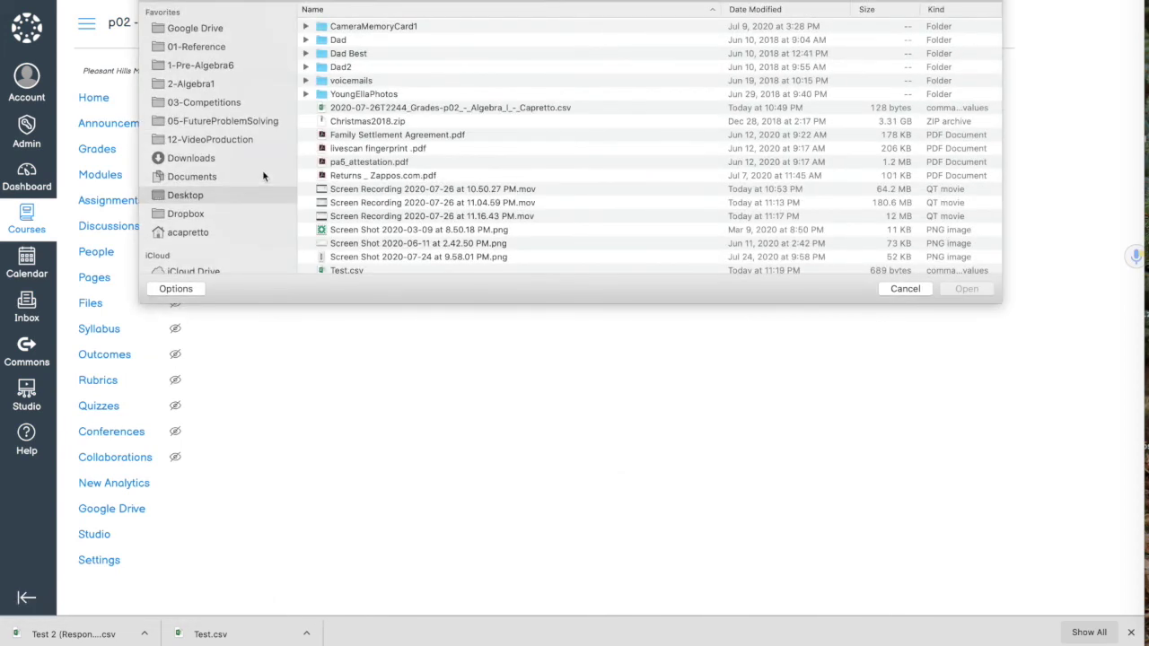
{"action": "left_click", "coordinate": [218, 29]}
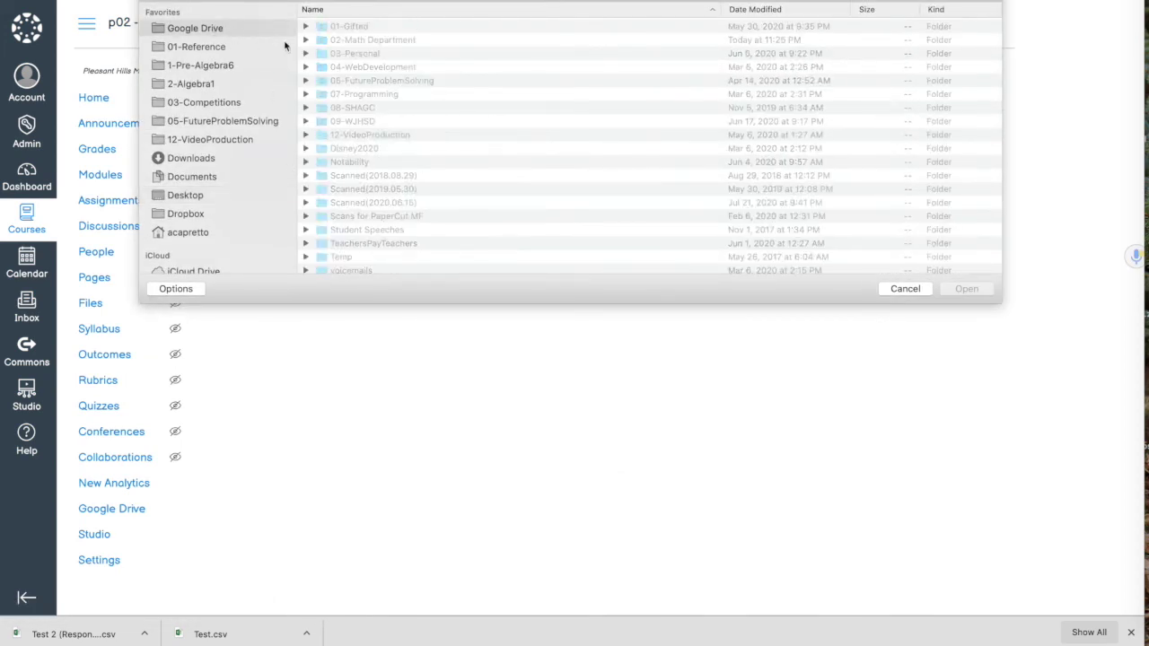
{"action": "left_click", "coordinate": [372, 39]}
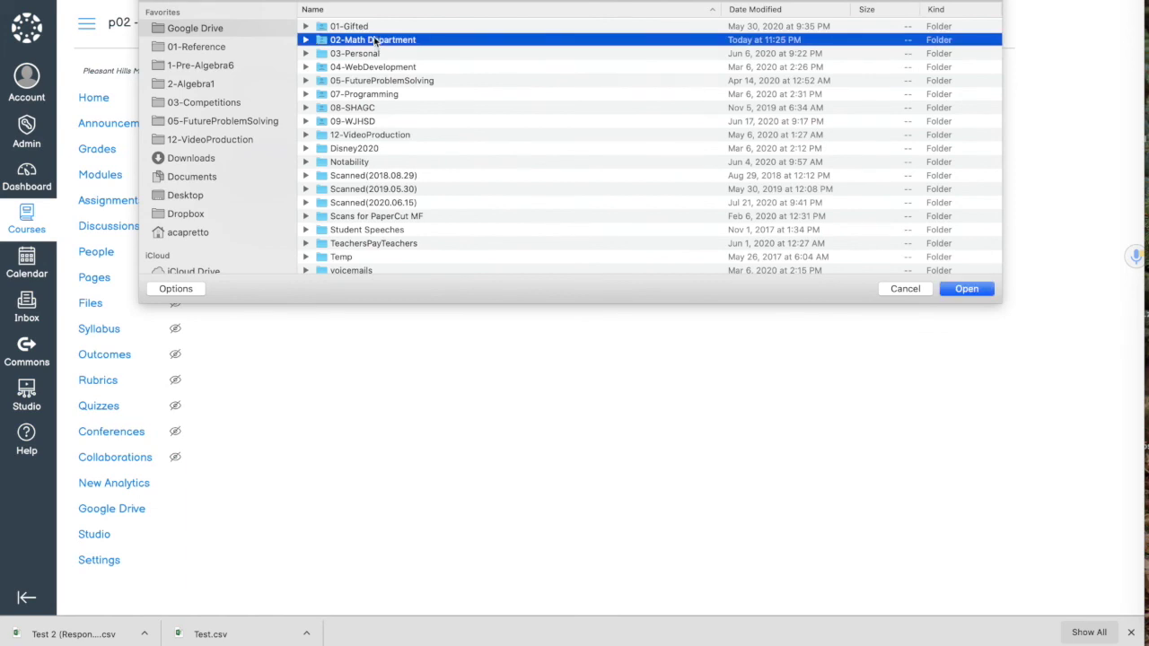
{"action": "double_click", "coordinate": [375, 40]}
{"action": "left_click", "coordinate": [408, 240]}
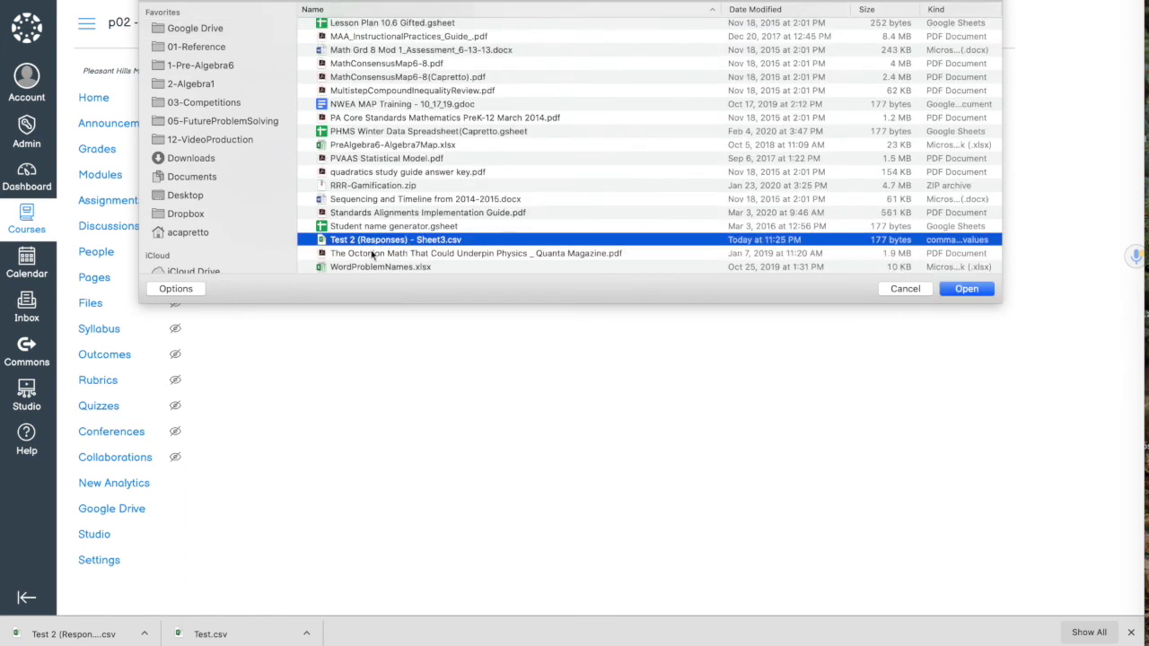
{"action": "left_click", "coordinate": [967, 288]}
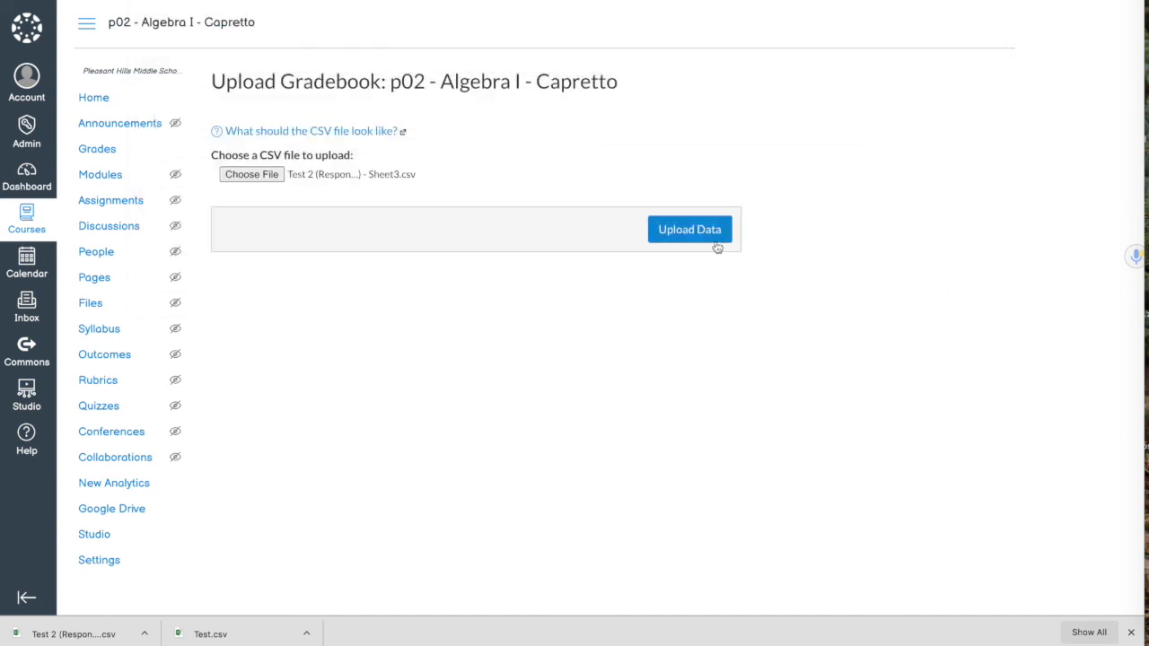
{"action": "left_click", "coordinate": [675, 228]}
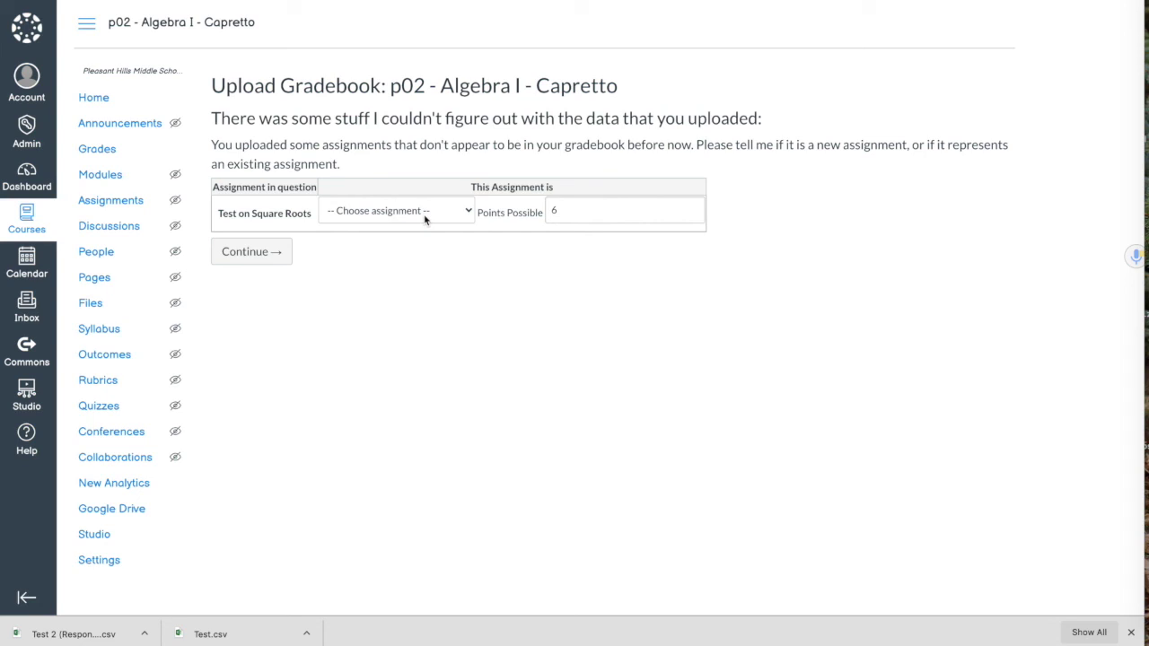
Map Test on Square Roots to a new assignment worth 6 points and continue.
{"action": "left_click", "coordinate": [356, 215]}
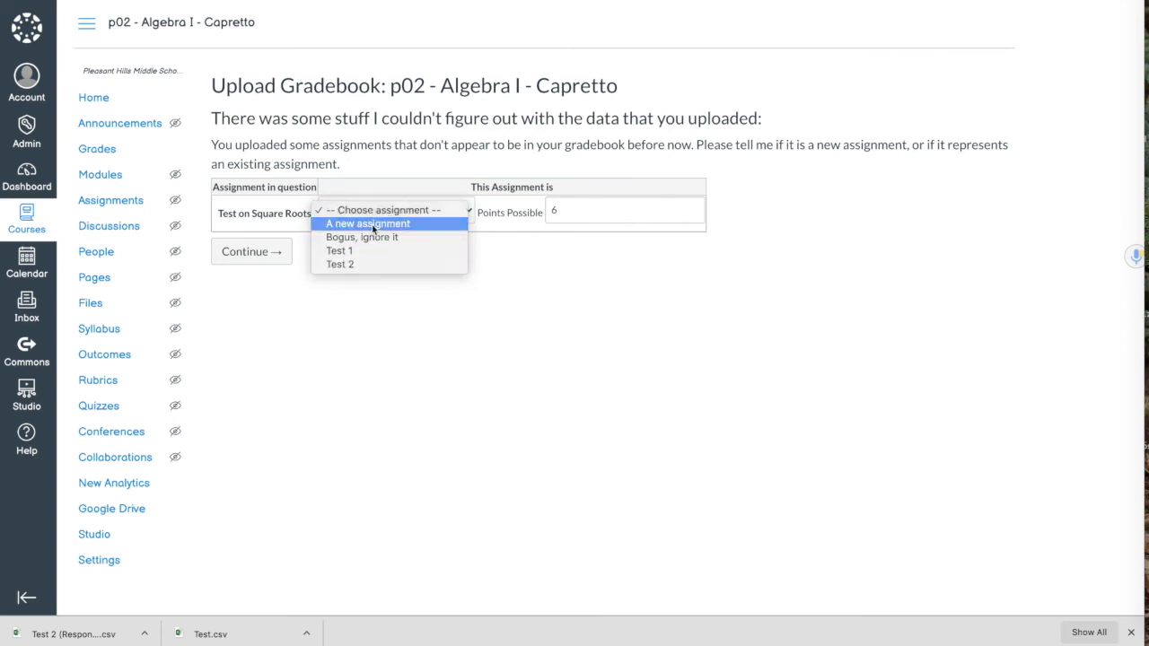
{"action": "left_click", "coordinate": [370, 224]}
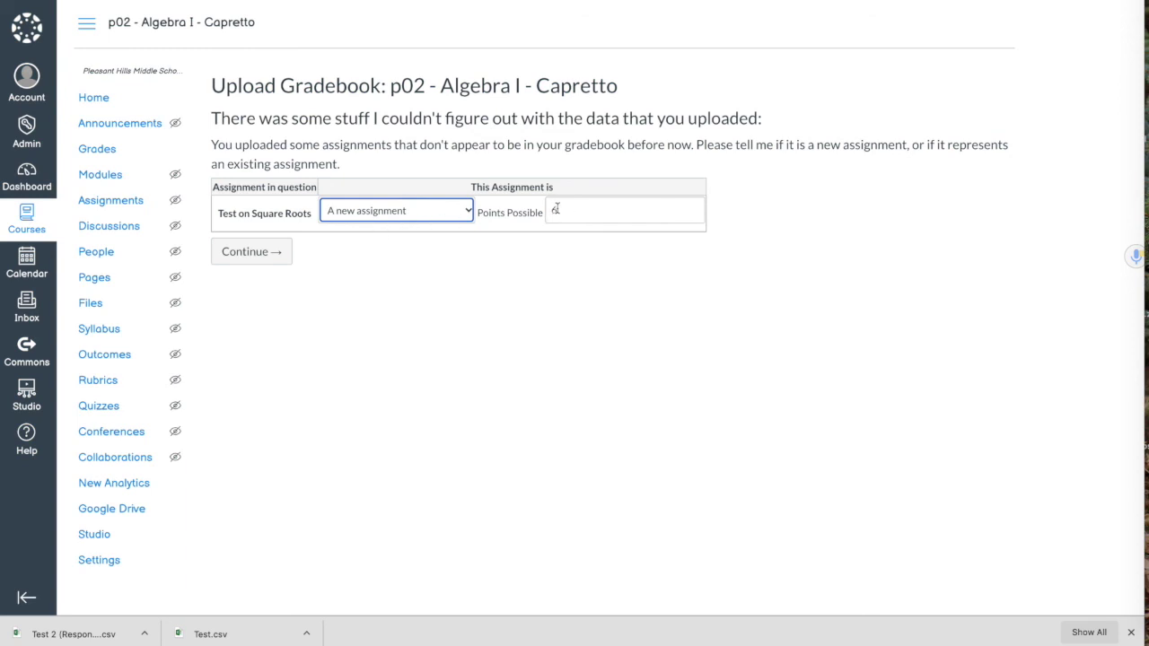
{"action": "left_click", "coordinate": [266, 260]}
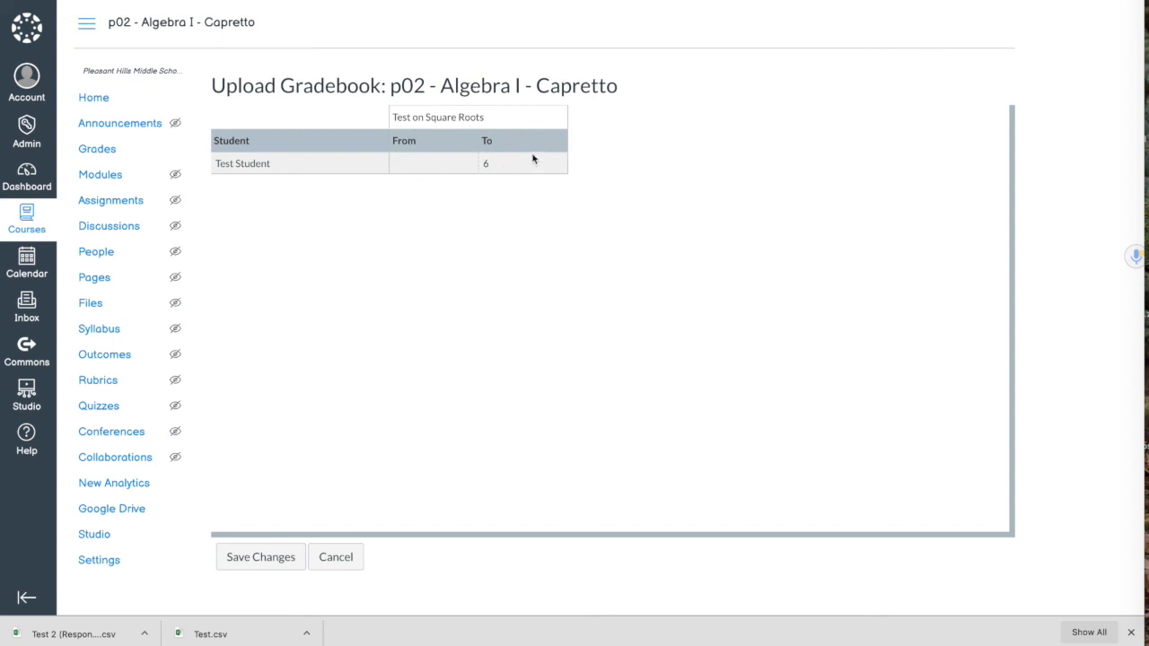
Save the imported grade changes and acknowledge the redirect notice.
{"action": "left_click", "coordinate": [259, 558]}
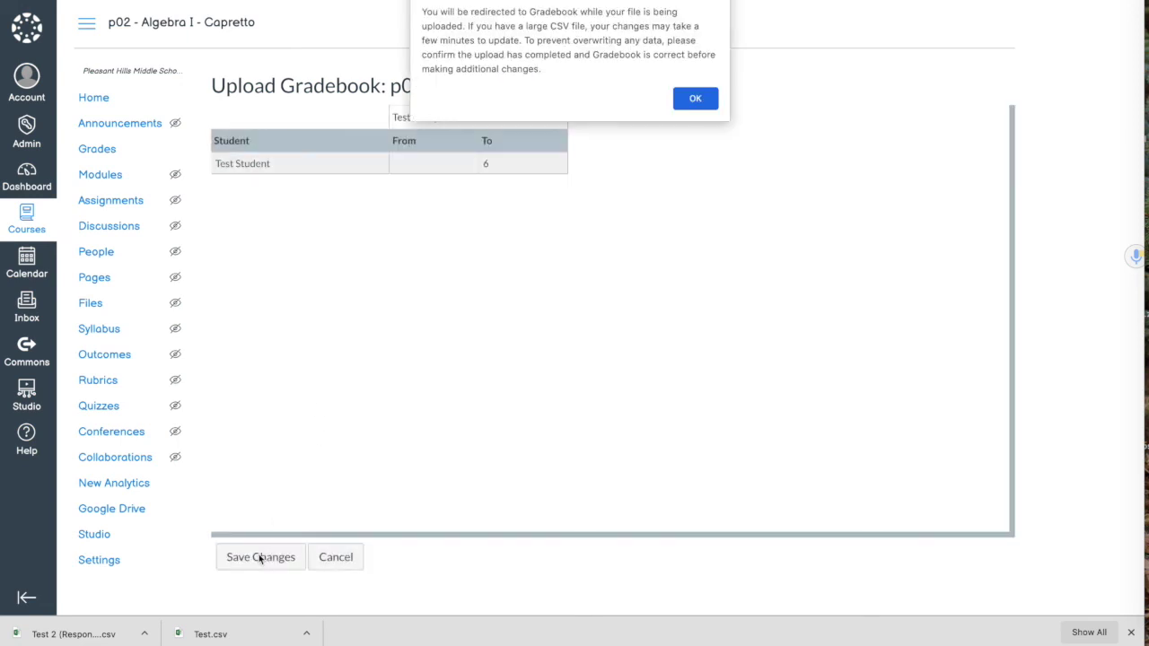
{"action": "left_click", "coordinate": [685, 99]}
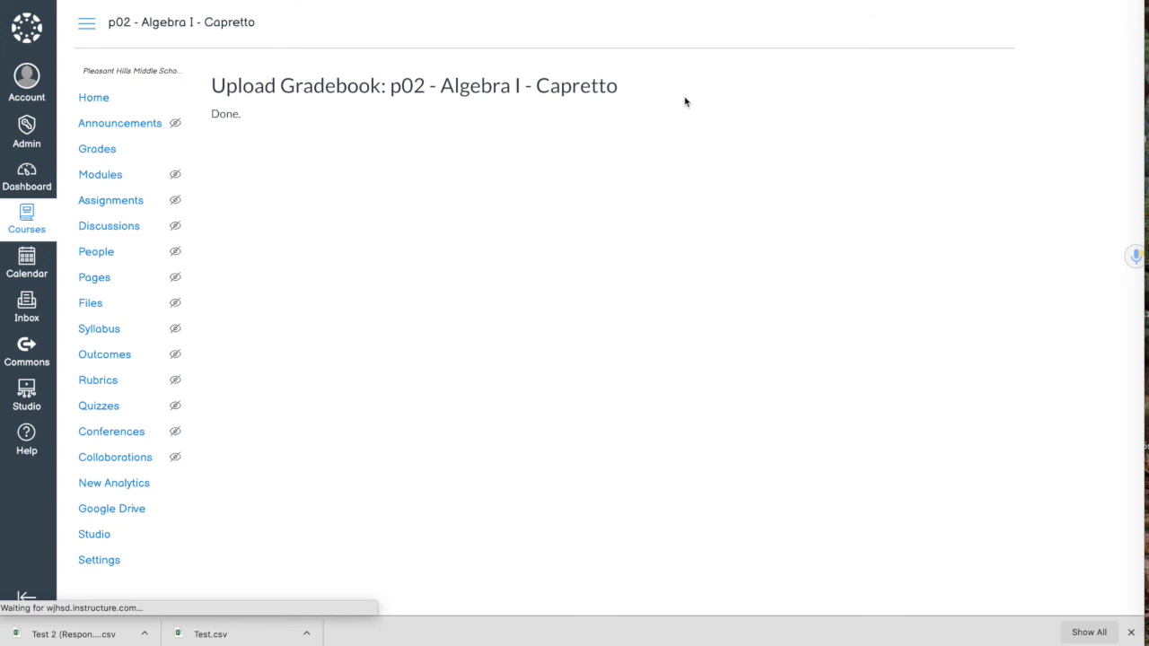